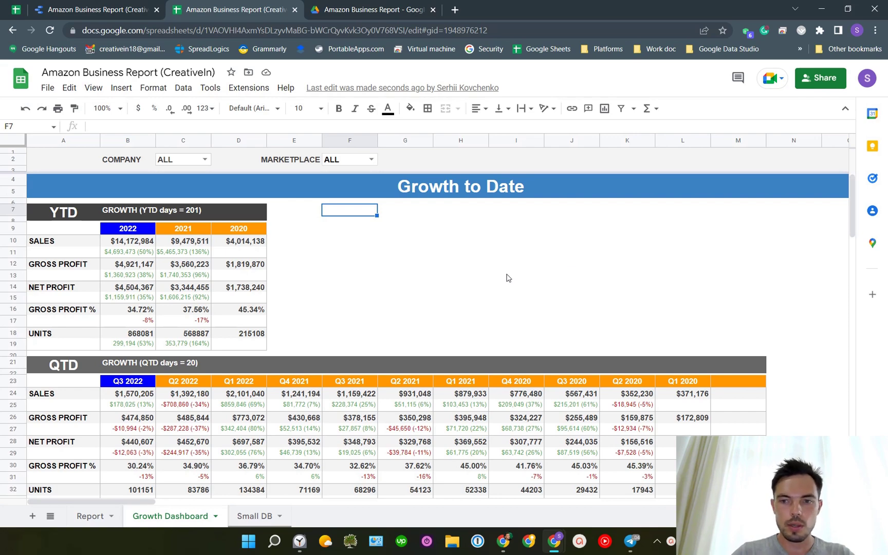
# Look over the Growth Dashboard figures, then bring up the Data Studio report of daily units, profit and revenue.
pyautogui.scroll(-10, 506, 277)
pyautogui.scroll(10, 506, 279)
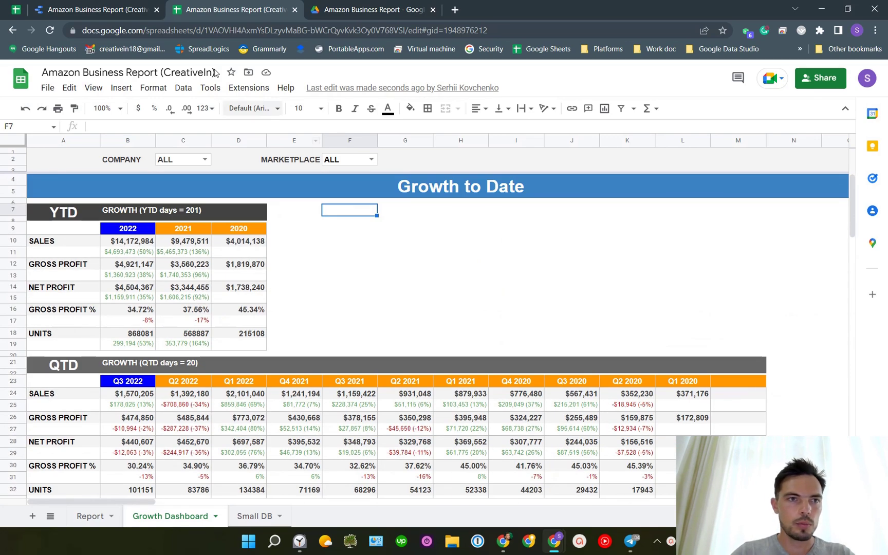
pyautogui.click(118, 10)
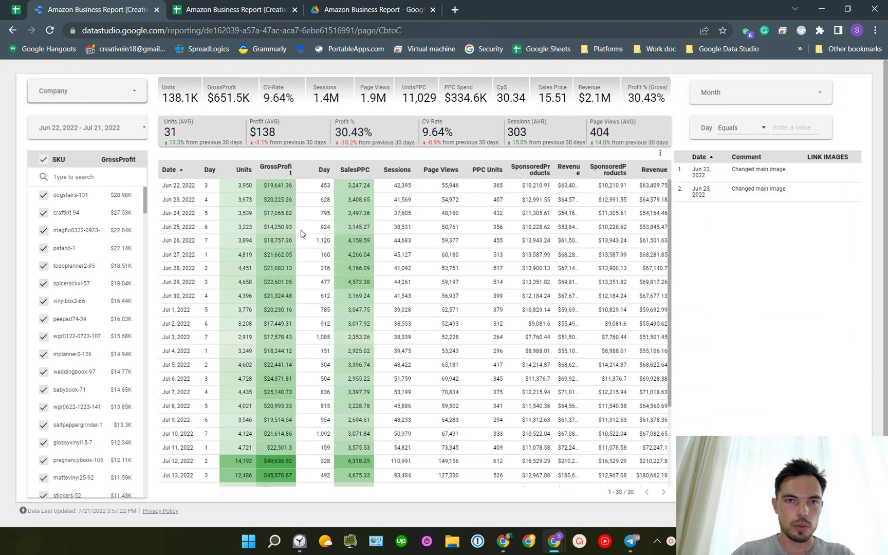
# In Drive, look inside the AMZ BR and SB folders of the Amazon Business Report folder.
pyautogui.click(345, 13)
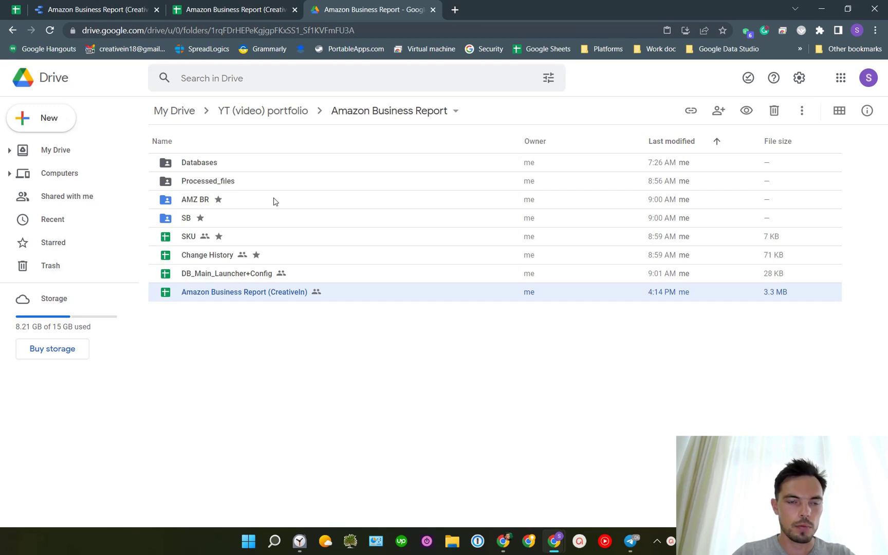
pyautogui.click(200, 204)
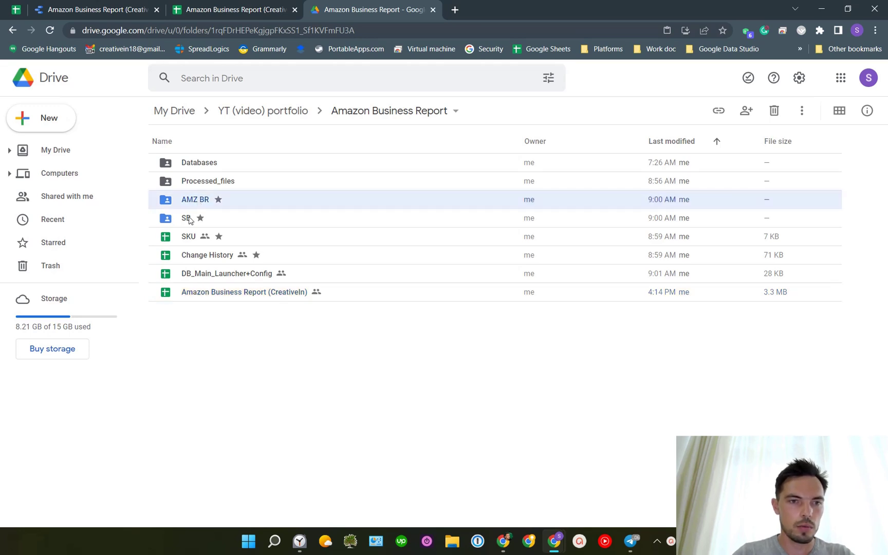
pyautogui.click(241, 220)
pyautogui.click(248, 207)
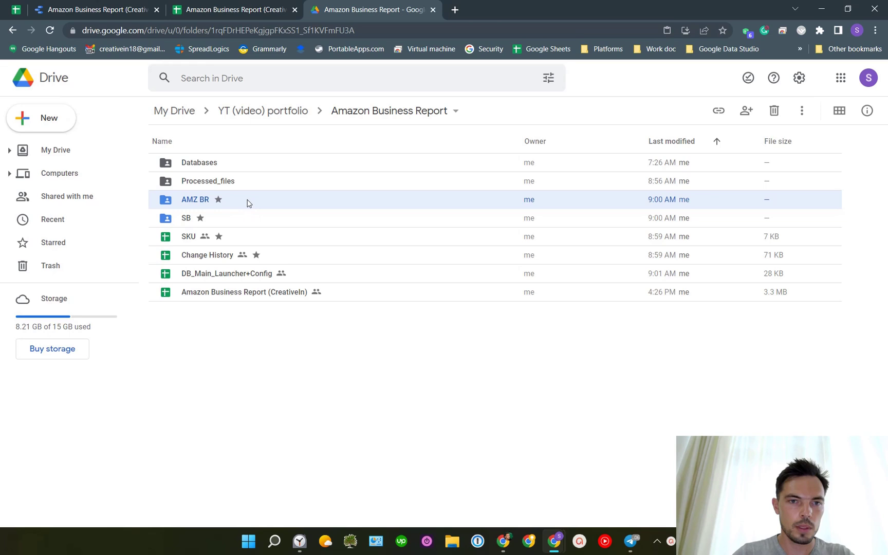
pyautogui.doubleClick(247, 201)
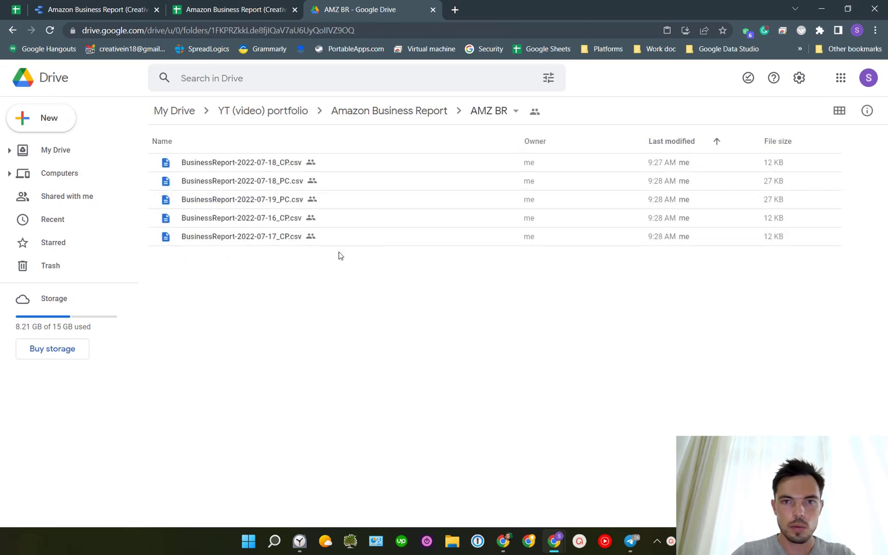
pyautogui.click(391, 112)
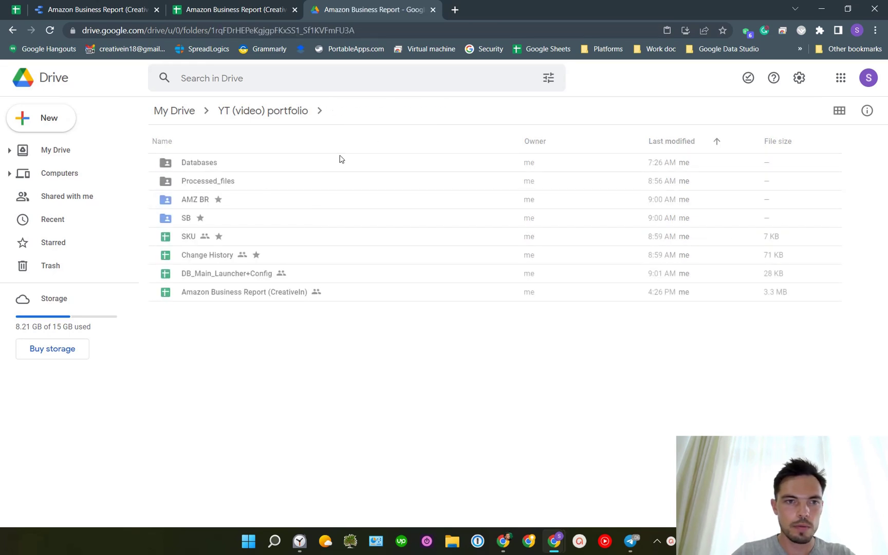
pyautogui.doubleClick(241, 214)
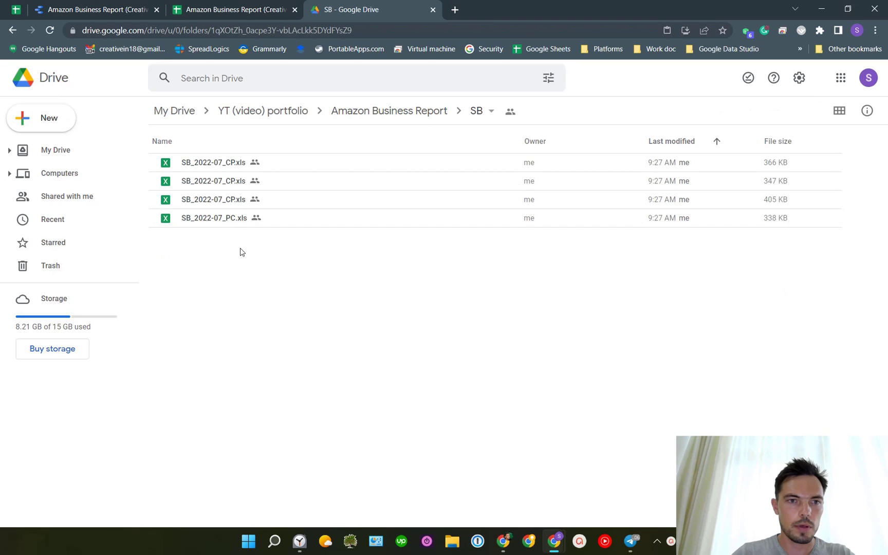
pyautogui.click(391, 111)
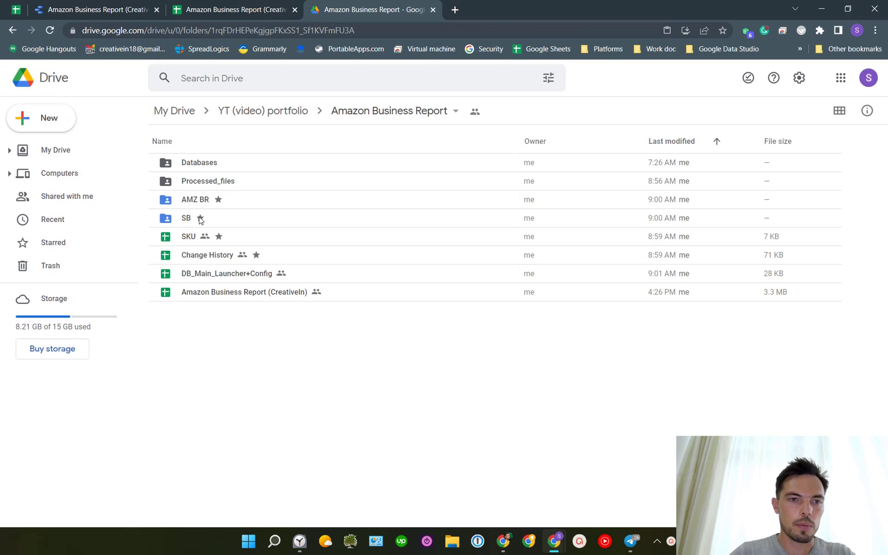
# Browse Processed_files and processedSB, then open Database_1 from the Databases folder.
pyautogui.doubleClick(239, 182)
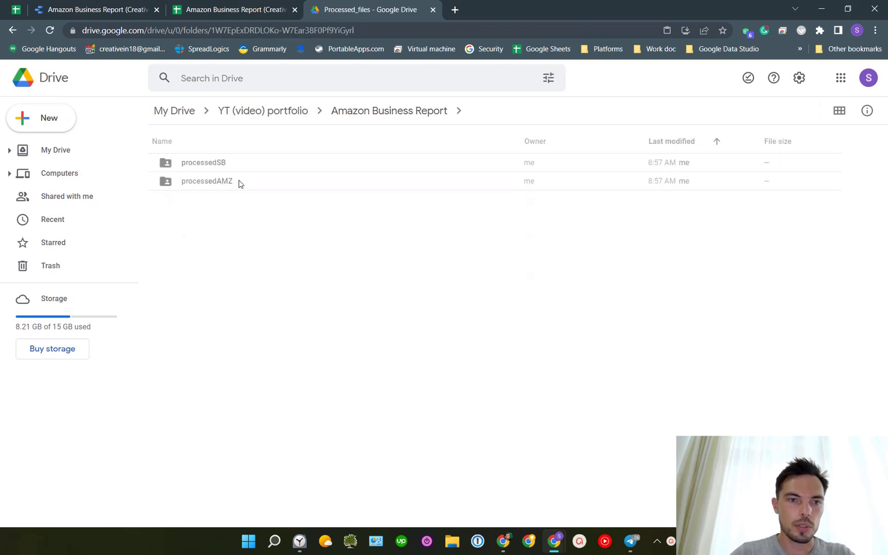
pyautogui.doubleClick(261, 165)
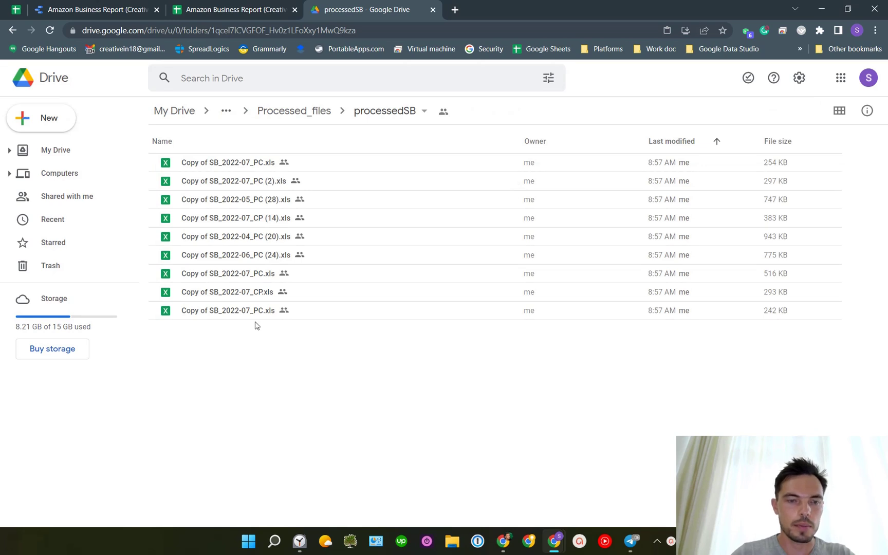
pyautogui.click(307, 112)
pyautogui.click(386, 113)
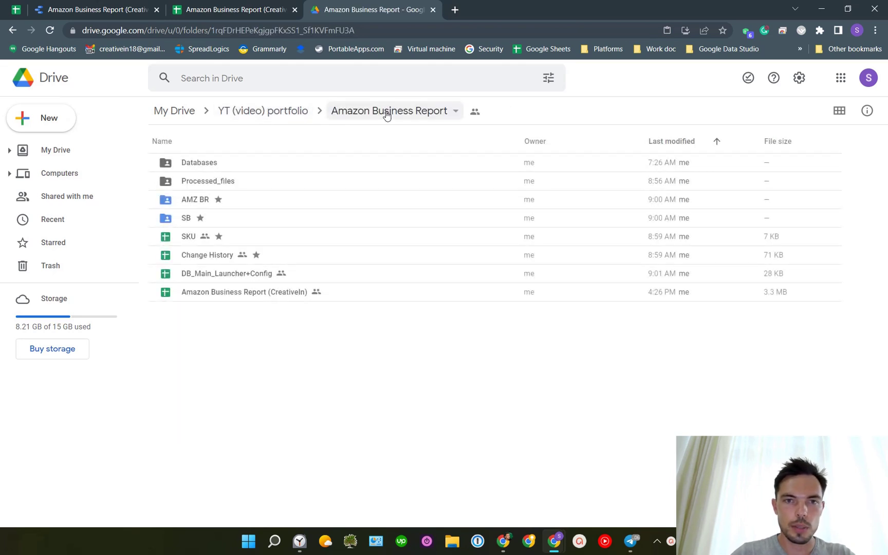
pyautogui.doubleClick(210, 162)
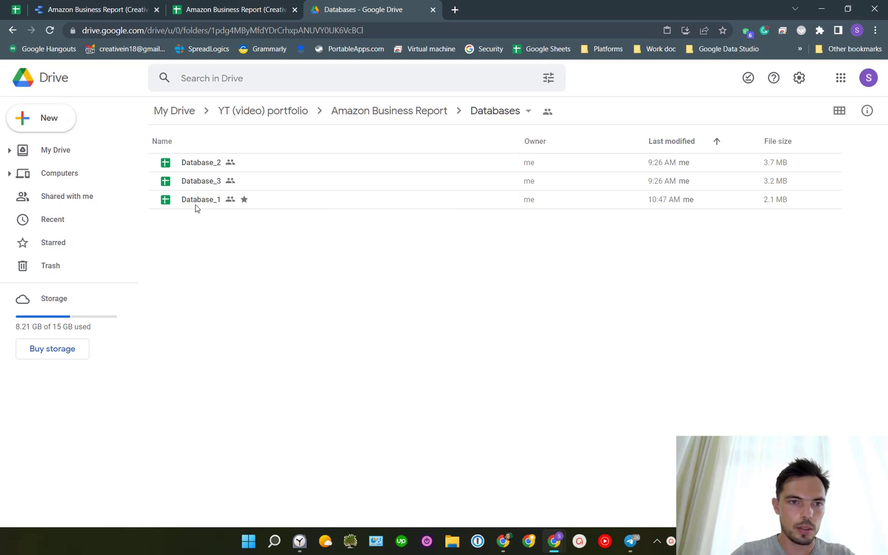
pyautogui.doubleClick(306, 206)
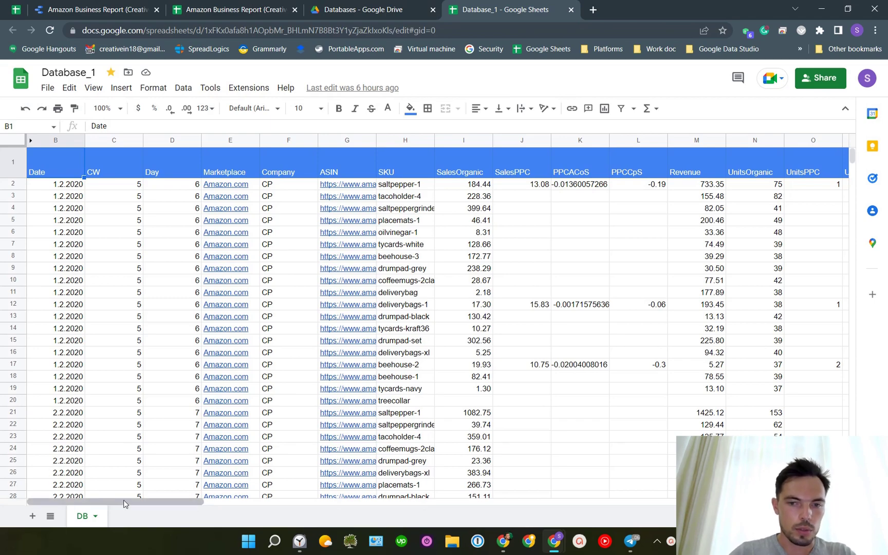
# Scroll sideways across Database_1's daily SKU sales, revenue and units columns.
pyautogui.moveTo(124, 503); pyautogui.dragTo(96, 529)
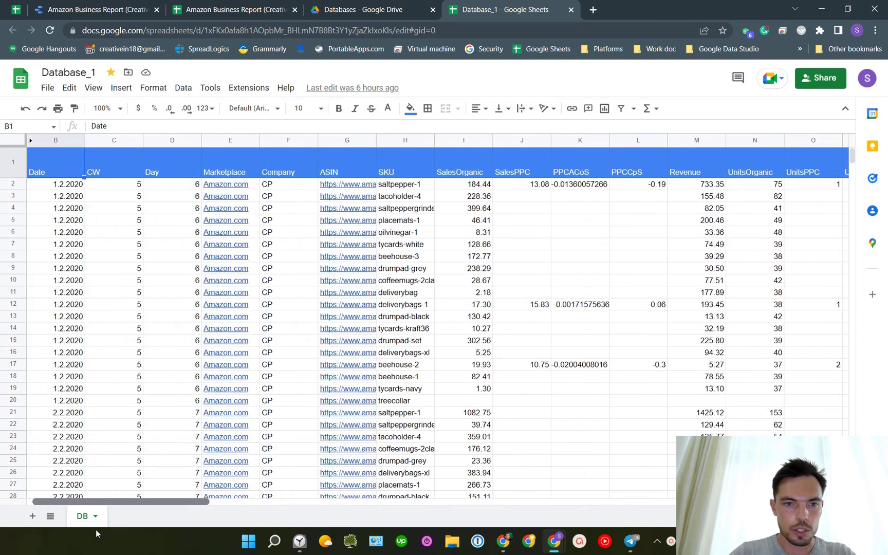
# Close Database_1 and open the Amazon Business Report (CreativeIn) spreadsheet from Drive.
pyautogui.click(571, 10)
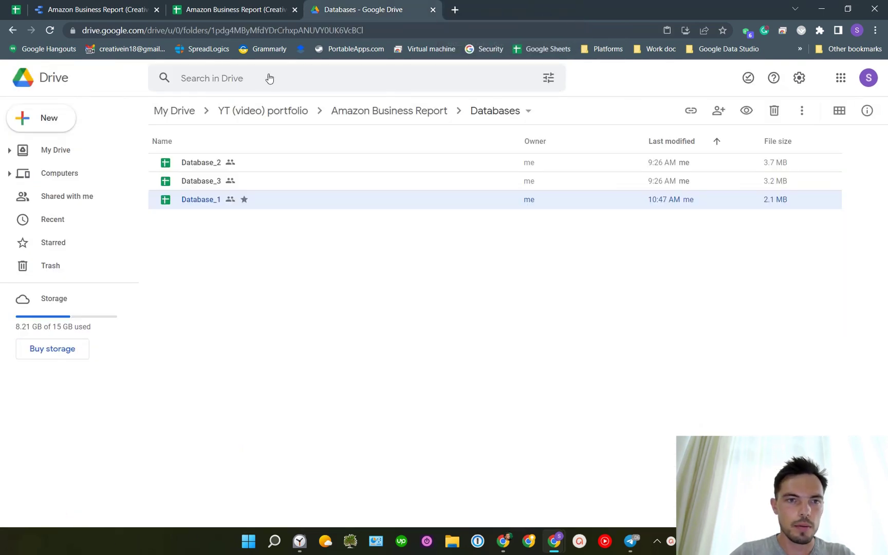
pyautogui.click(386, 112)
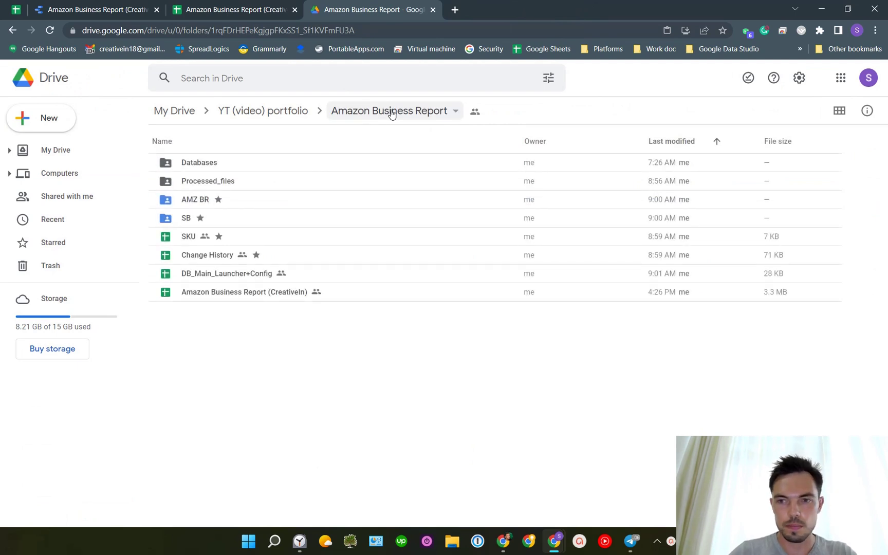
pyautogui.doubleClick(248, 296)
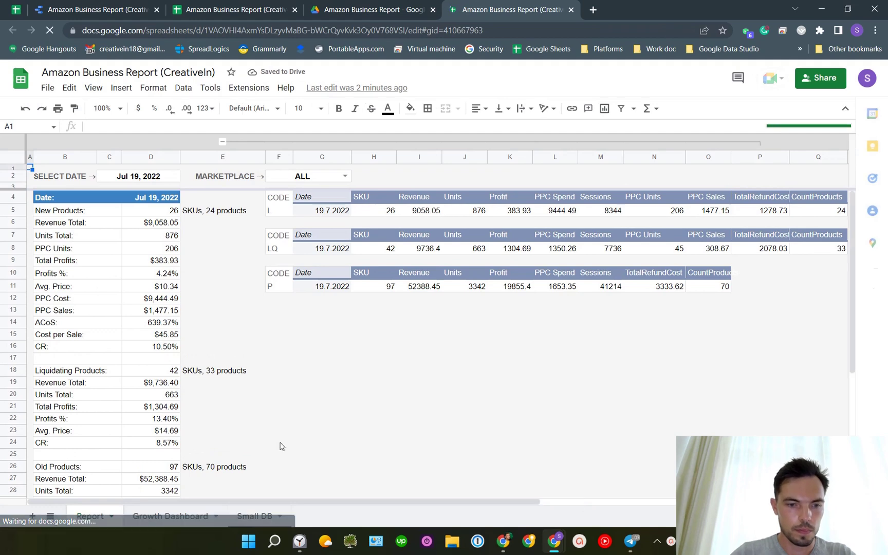
# View the Small DB sheet, then the Growth Dashboard sheet's YTD and quarterly growth figures.
pyautogui.click(254, 516)
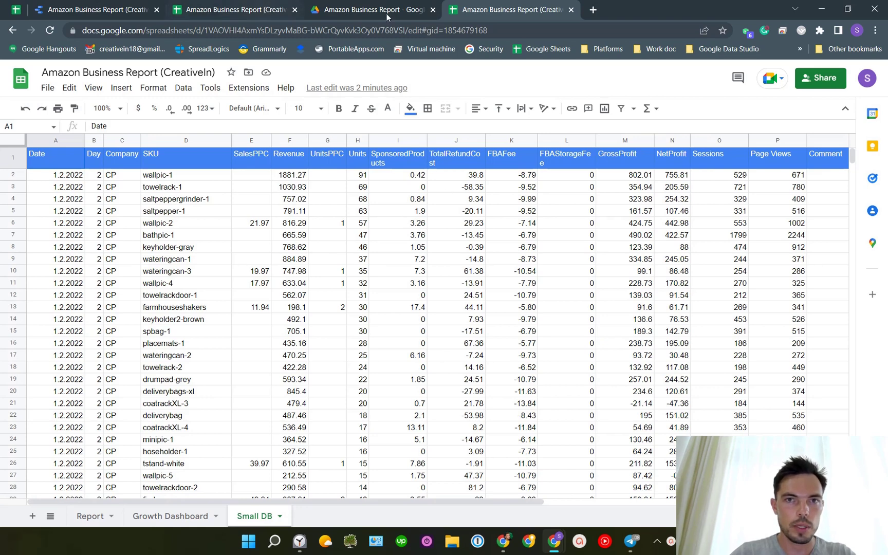
pyautogui.click(178, 516)
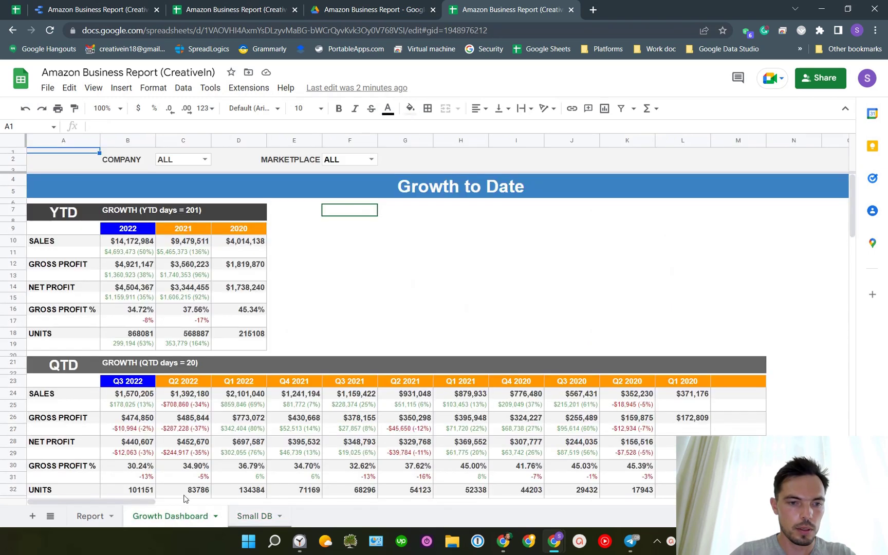
pyautogui.click(237, 10)
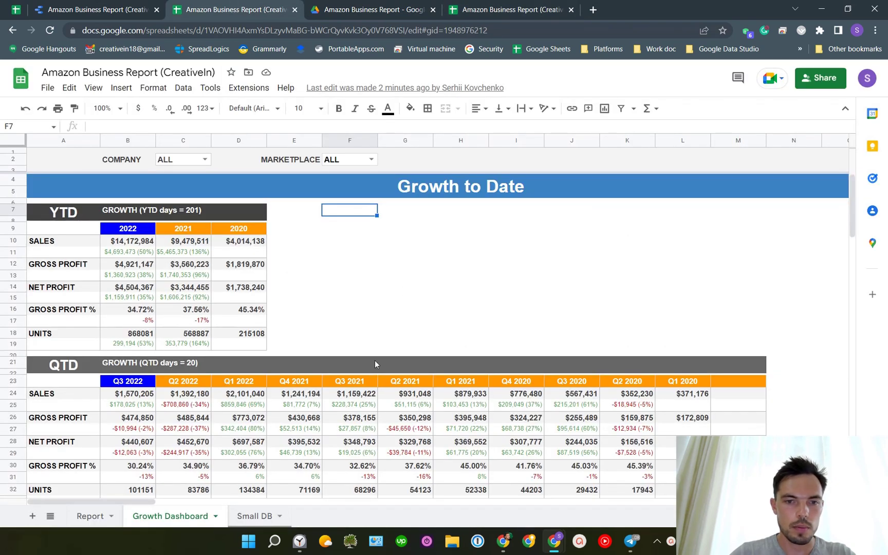
pyautogui.click(373, 288)
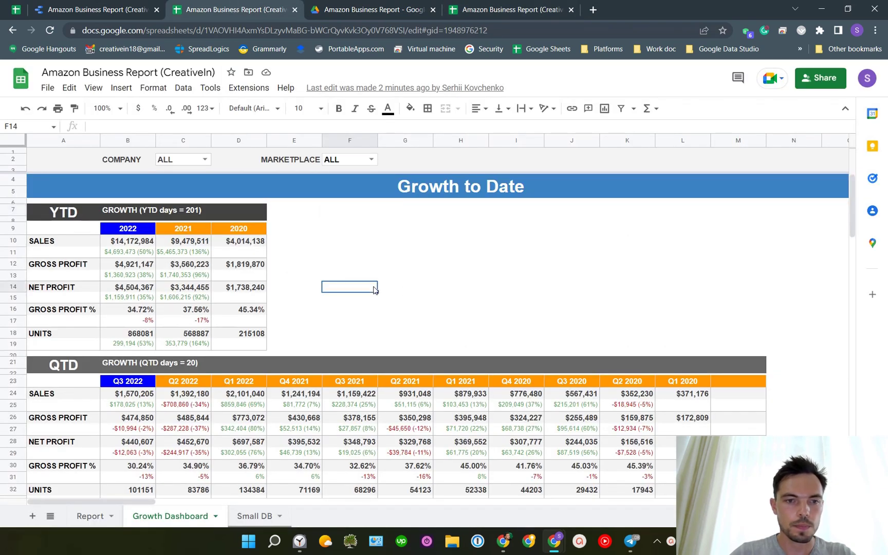
# Close the duplicate report copy and filter the Growth Dashboard to company PC.
pyautogui.click(295, 10)
pyautogui.click(360, 9)
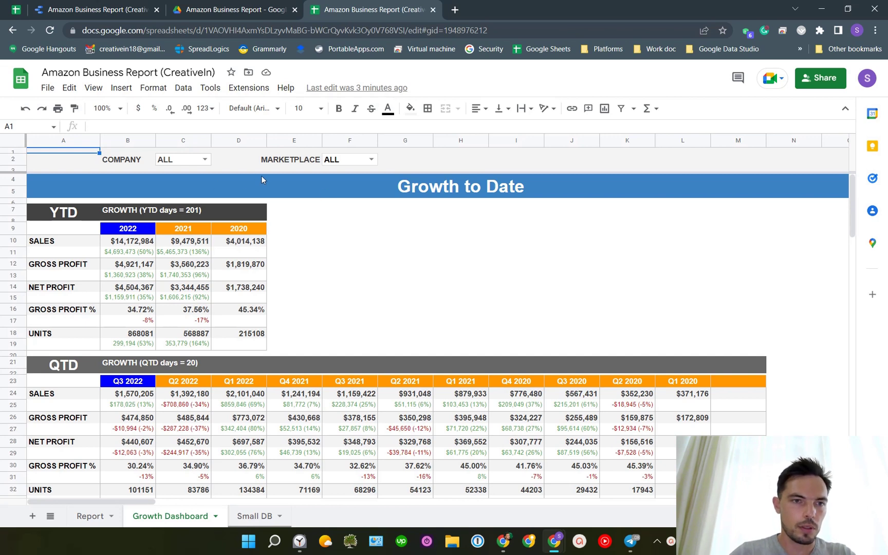
pyautogui.click(205, 159)
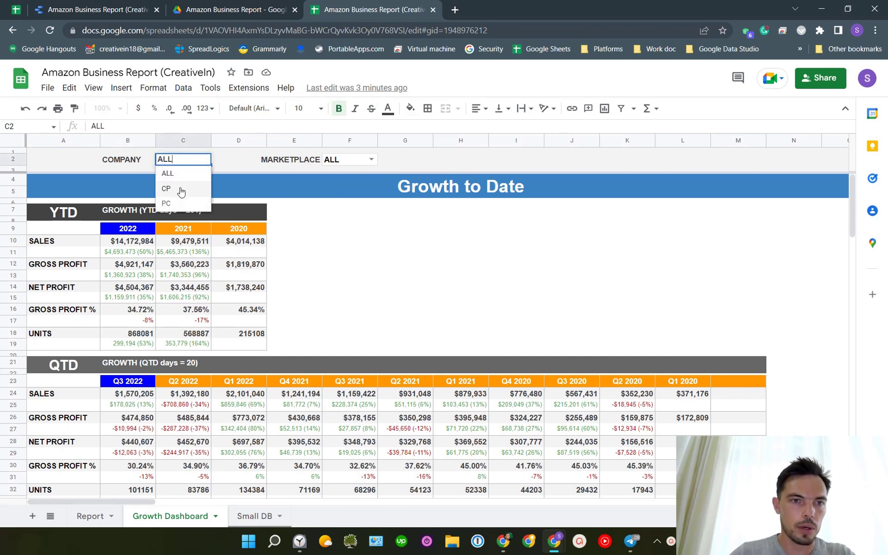
pyautogui.click(175, 188)
pyautogui.click(205, 160)
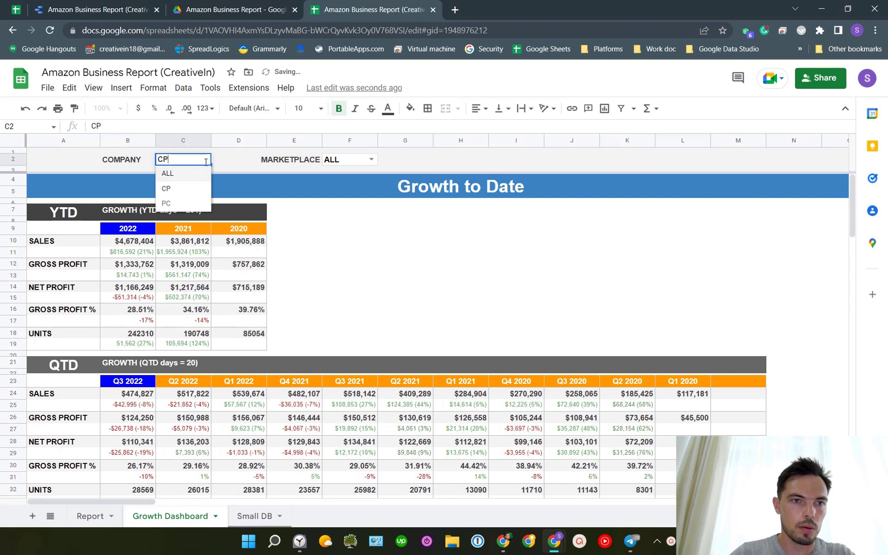
pyautogui.click(189, 205)
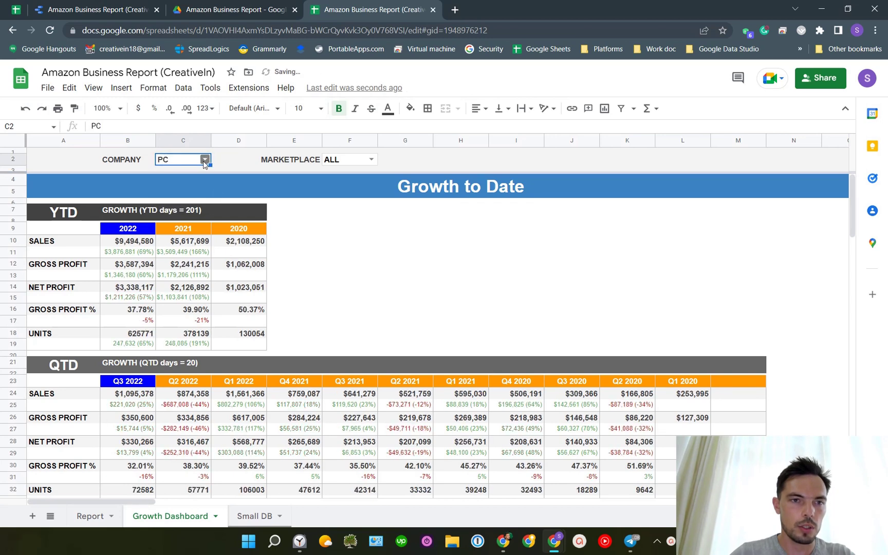
# Set the COMPANY filter in C2 and MARKETPLACE filter in F2 both to ALL.
pyautogui.click(205, 159)
pyautogui.click(184, 177)
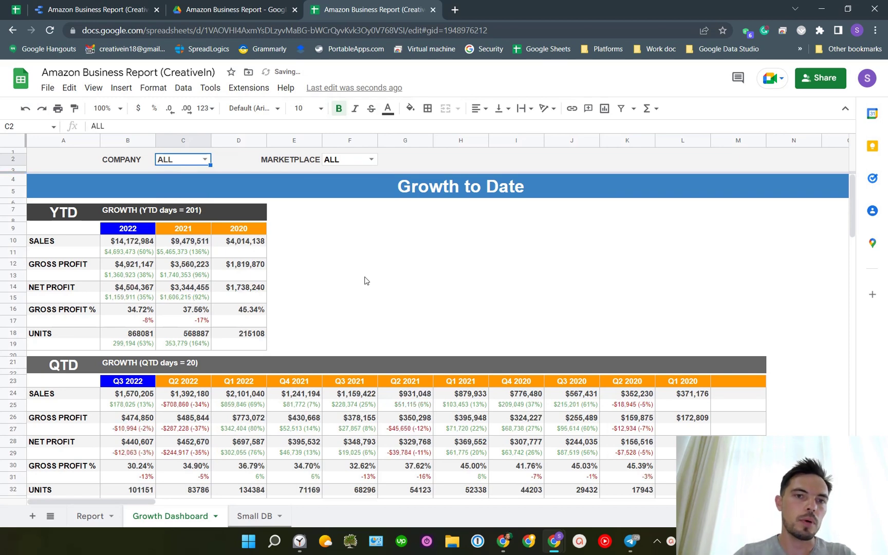
pyautogui.click(371, 160)
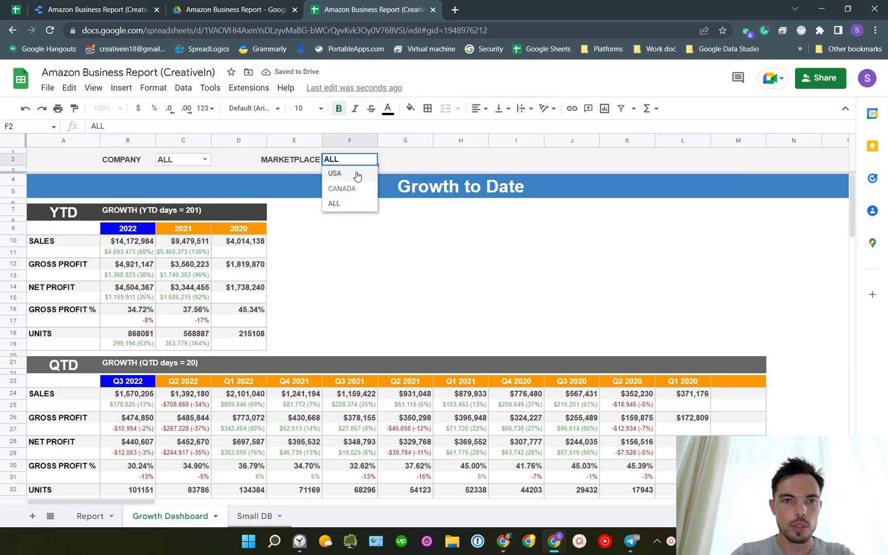
pyautogui.click(354, 204)
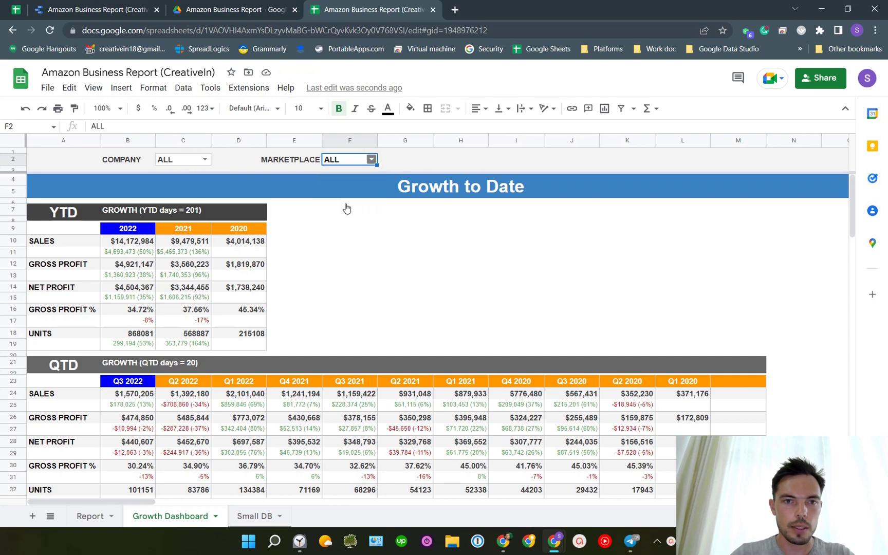
pyautogui.click(358, 231)
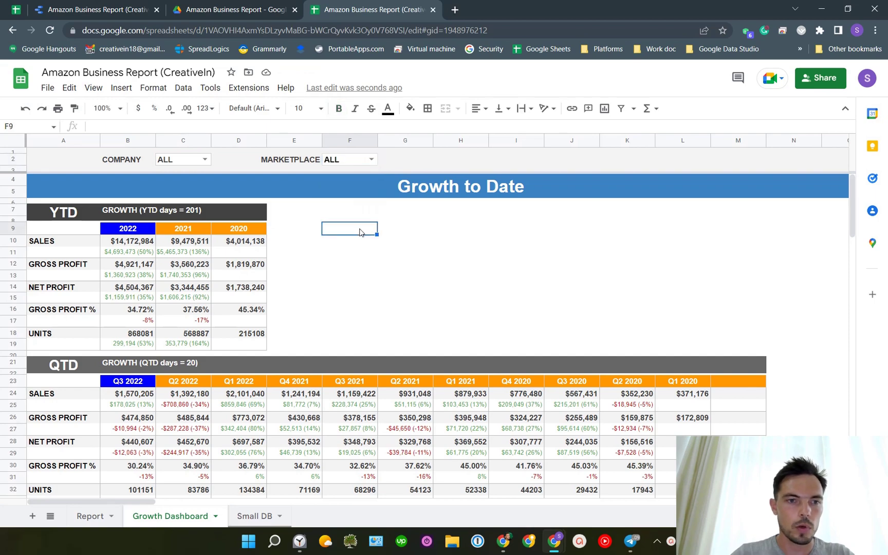
pyautogui.scroll(-20, 390, 228)
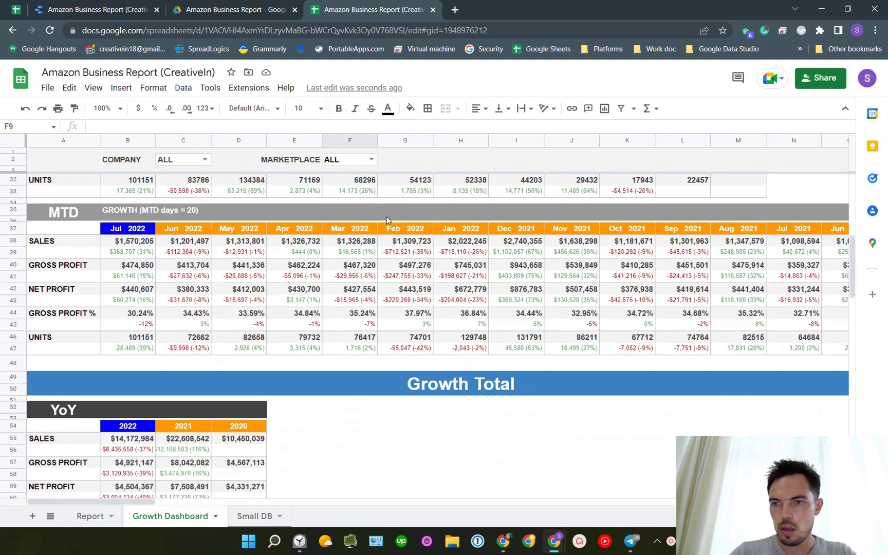
pyautogui.scroll(20, 391, 226)
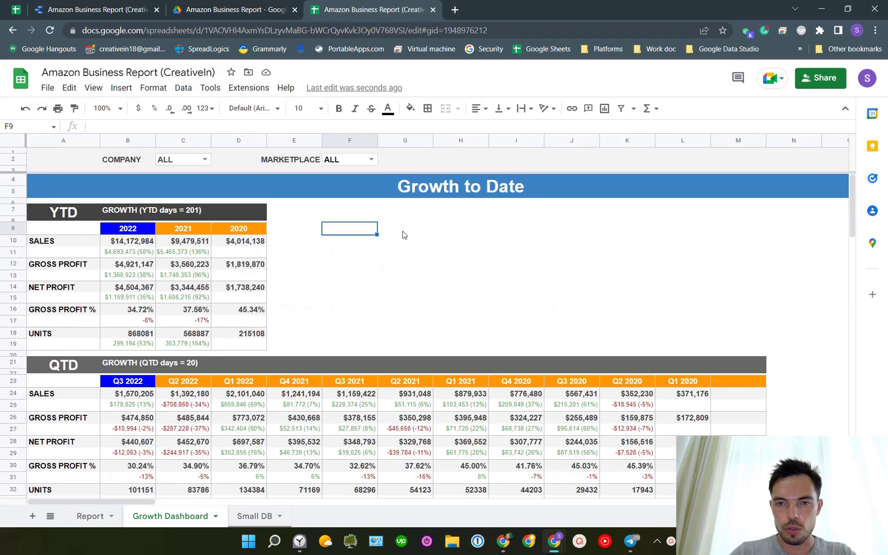
pyautogui.click(478, 229)
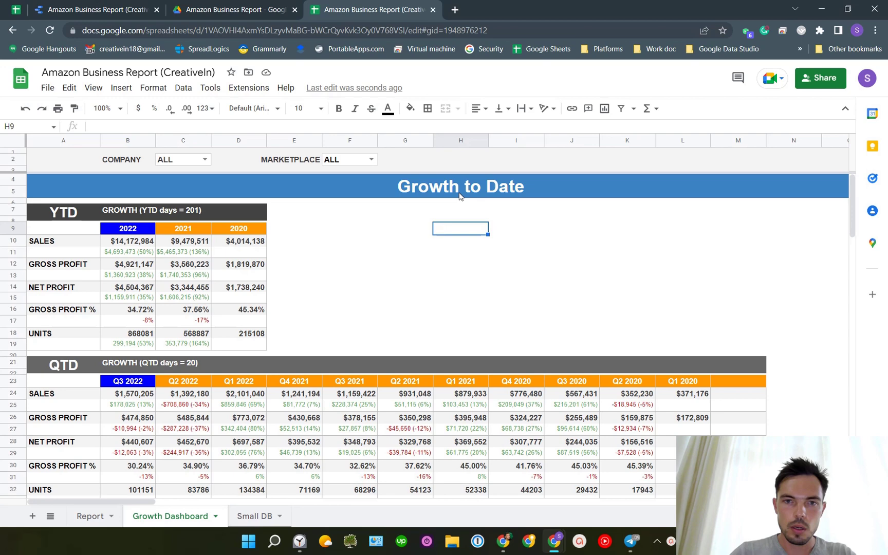
pyautogui.click(235, 191)
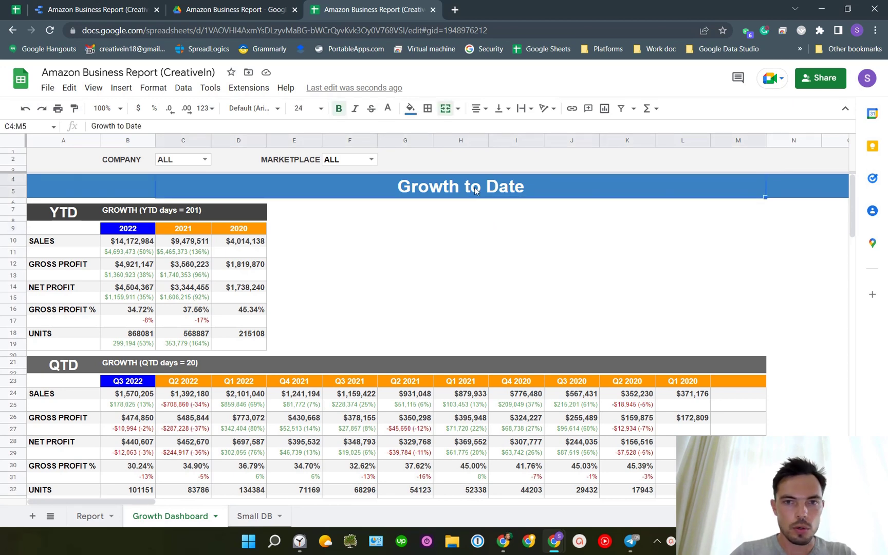
pyautogui.scroll(-8, 475, 190)
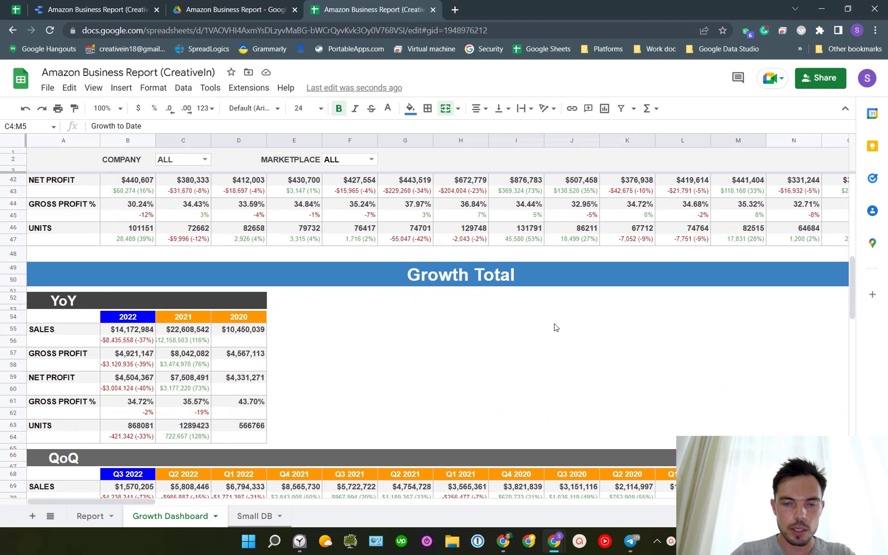
pyautogui.scroll(8, 443, 350)
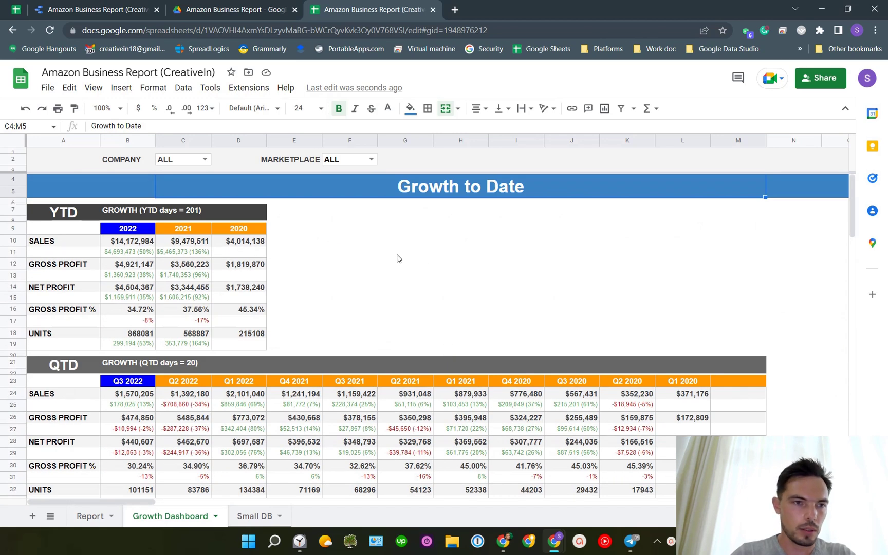
pyautogui.click(397, 256)
pyautogui.click(80, 212)
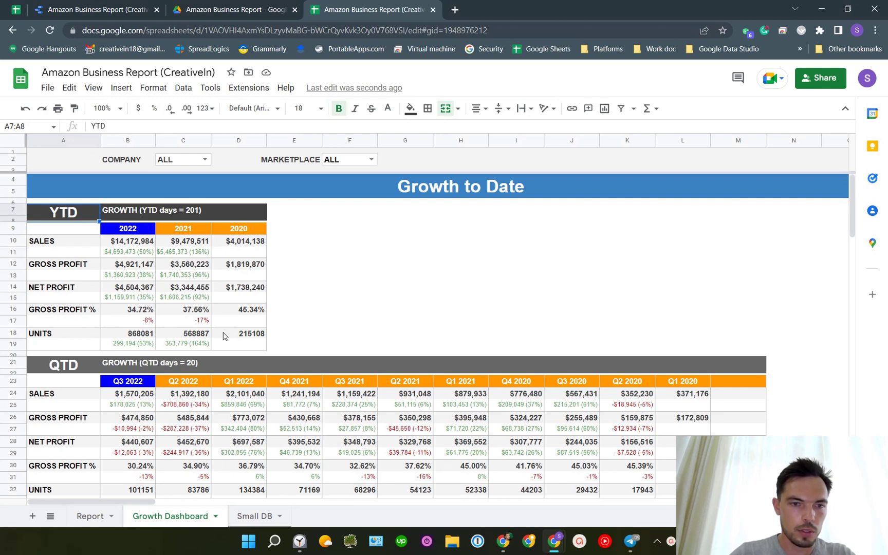
pyautogui.scroll(-3, 392, 284)
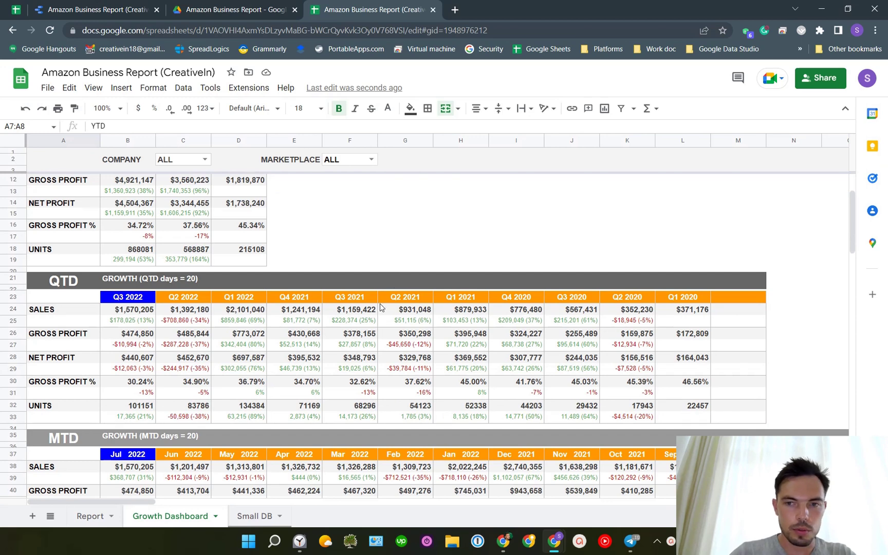
pyautogui.scroll(-6, 380, 306)
pyautogui.scroll(1, 178, 301)
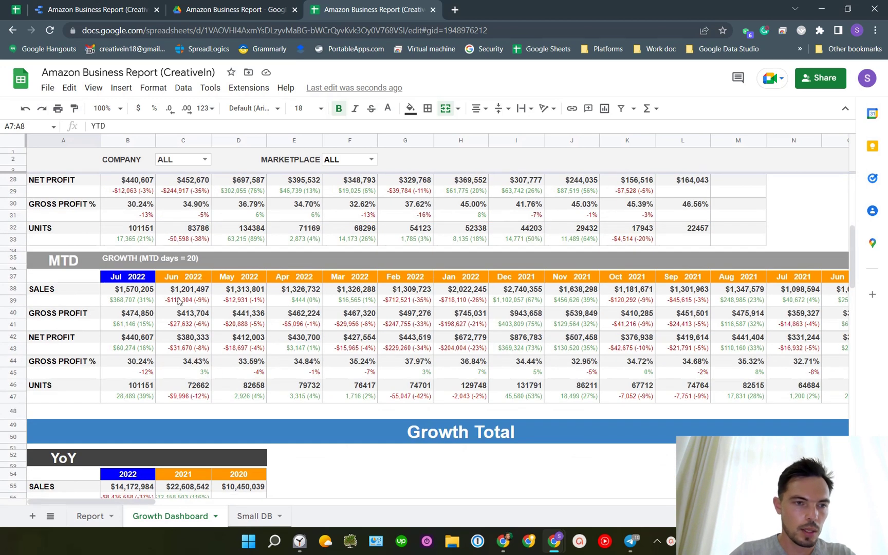
pyautogui.click(72, 262)
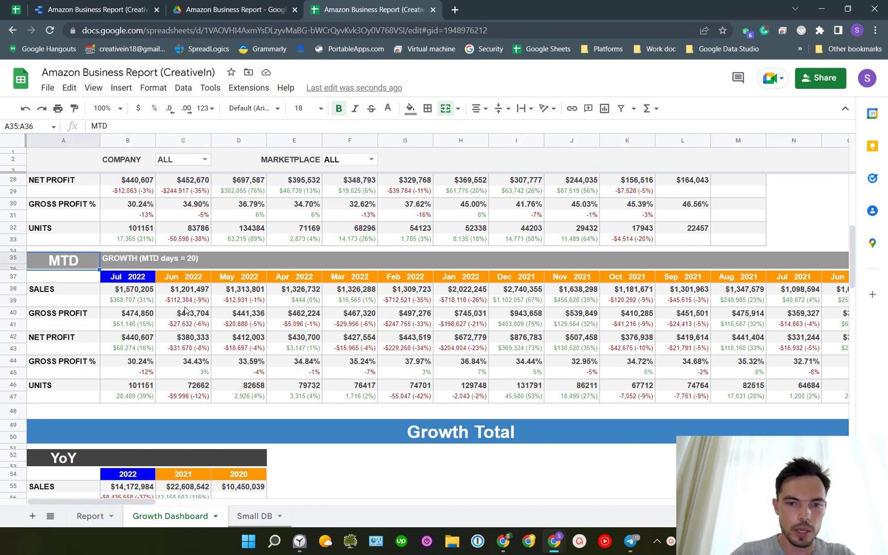
pyautogui.scroll(5, 287, 398)
pyautogui.scroll(-2, 285, 382)
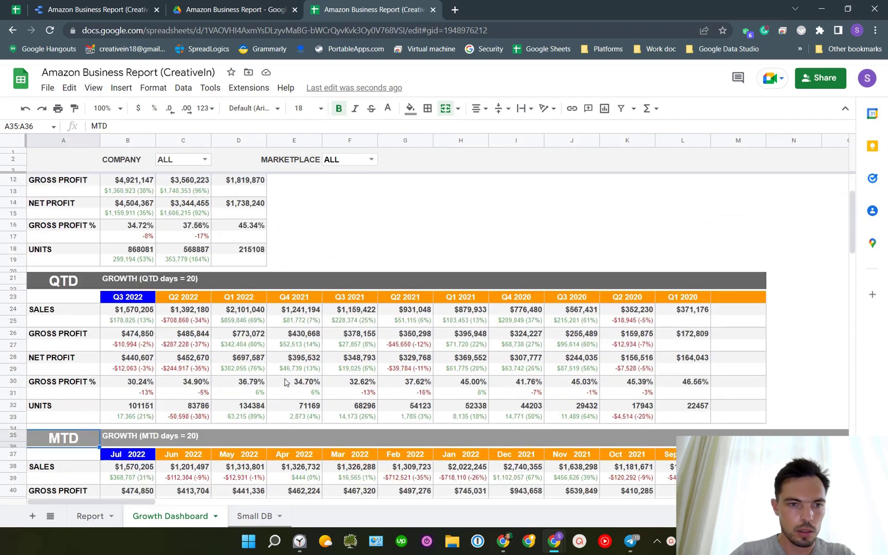
pyautogui.scroll(-1, 285, 382)
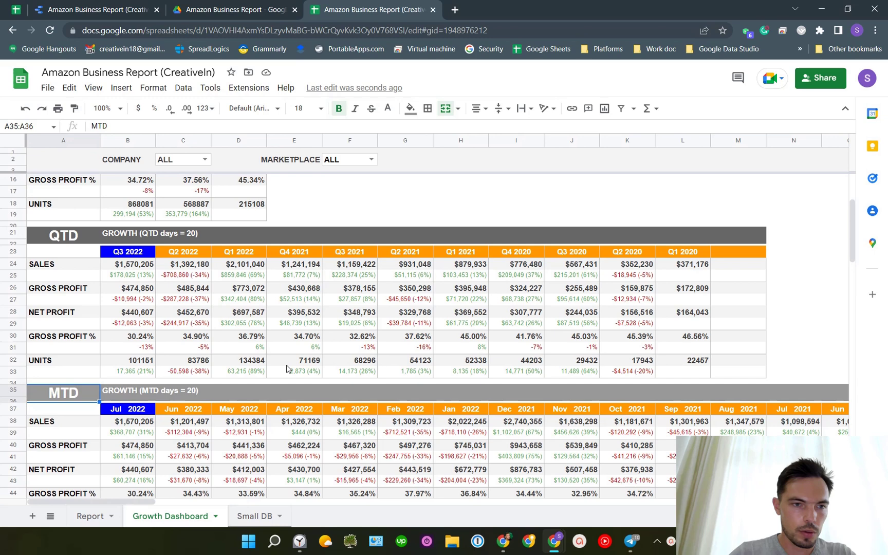
pyautogui.click(196, 268)
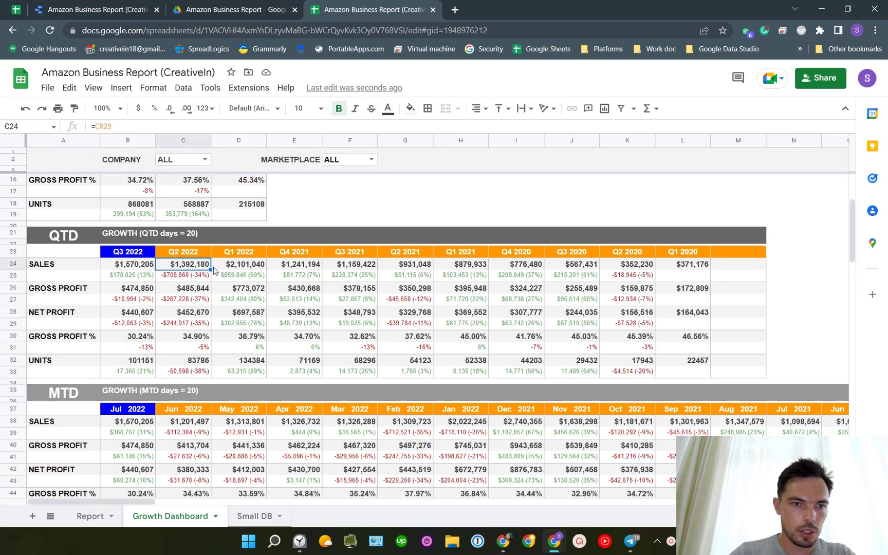
pyautogui.click(240, 266)
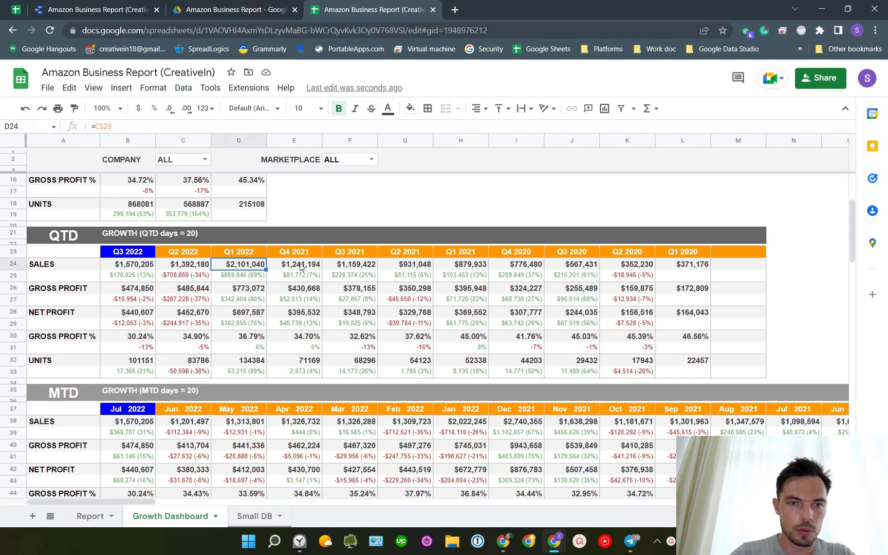
pyautogui.click(241, 276)
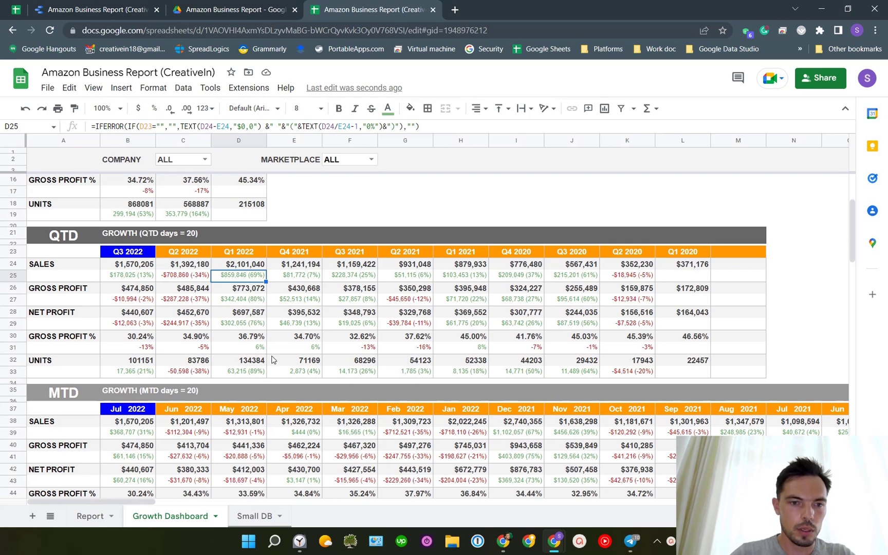
pyautogui.click(240, 375)
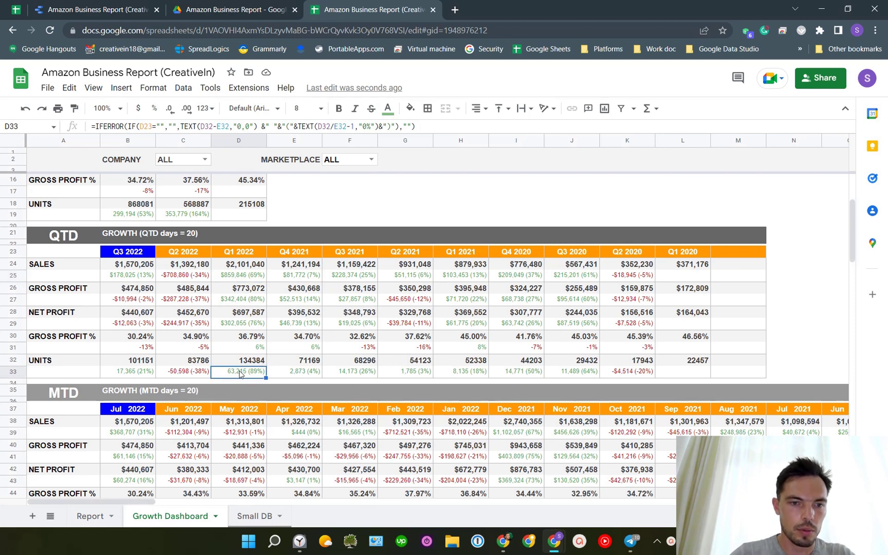
pyautogui.click(231, 279)
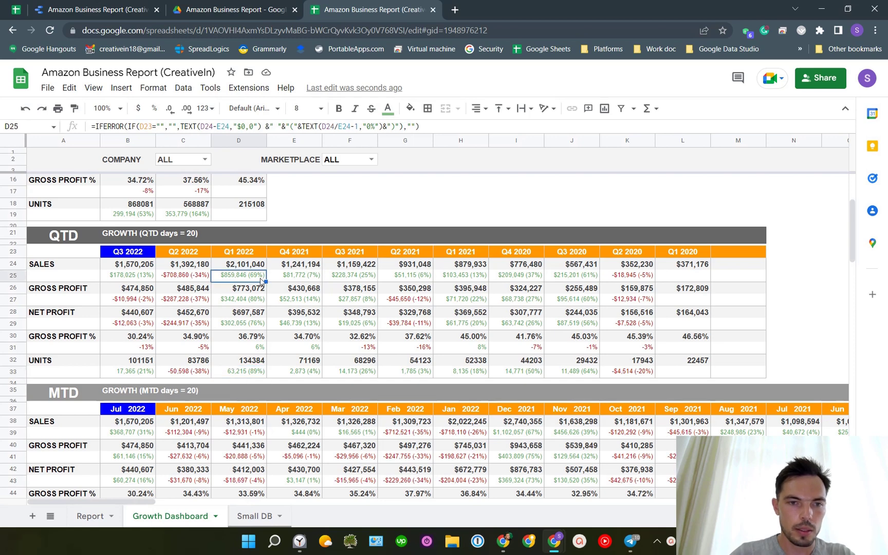
pyautogui.click(355, 280)
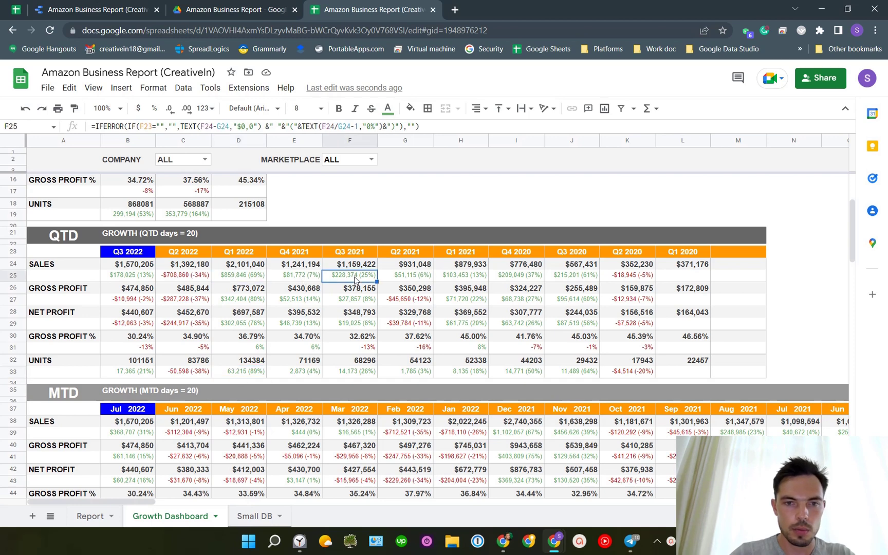
pyautogui.scroll(-5, 317, 319)
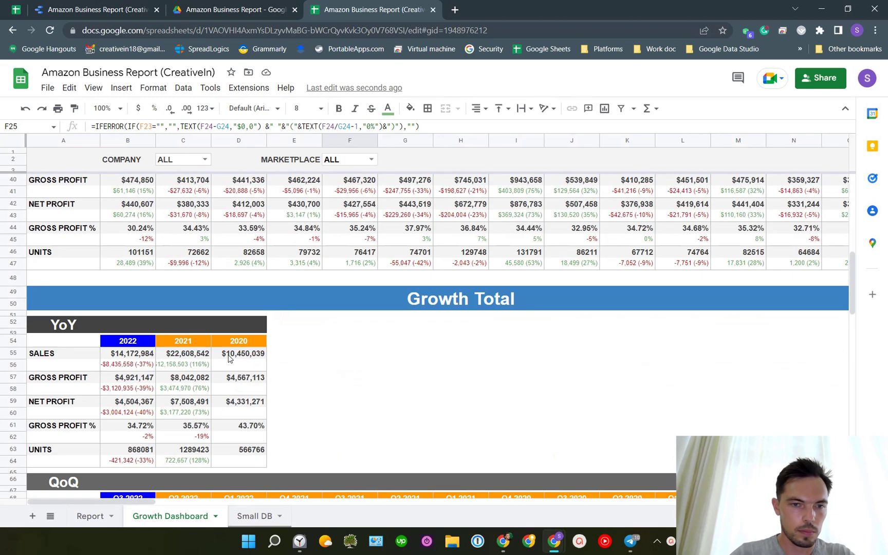
pyautogui.scroll(3, 360, 319)
pyautogui.scroll(-3, 401, 320)
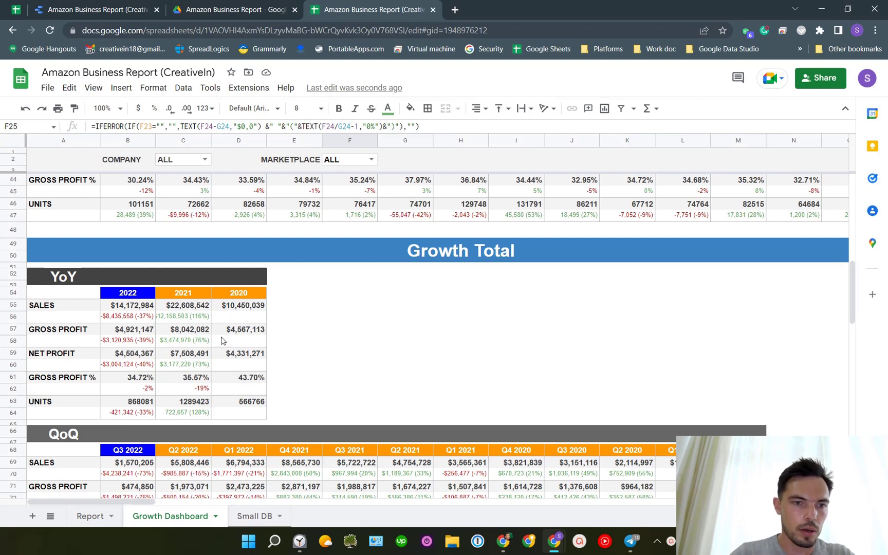
pyautogui.scroll(-3, 210, 348)
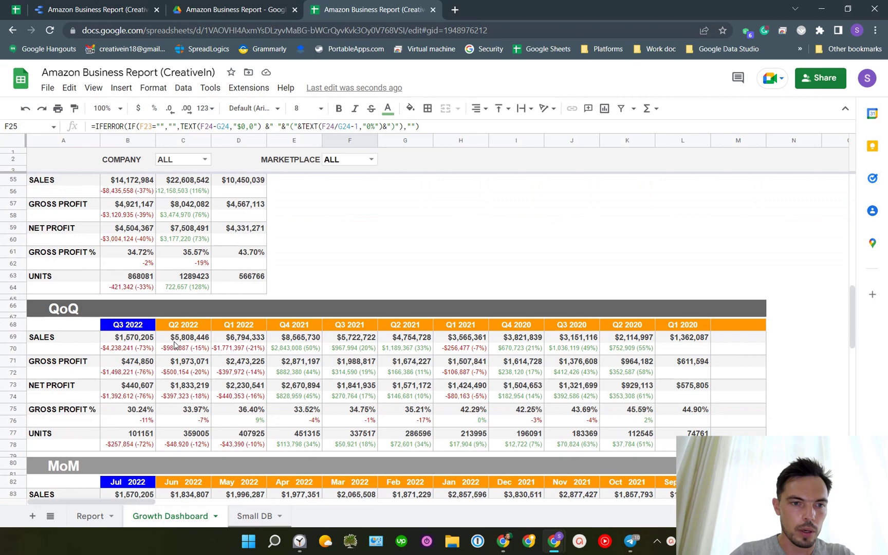
pyautogui.scroll(-4, 323, 348)
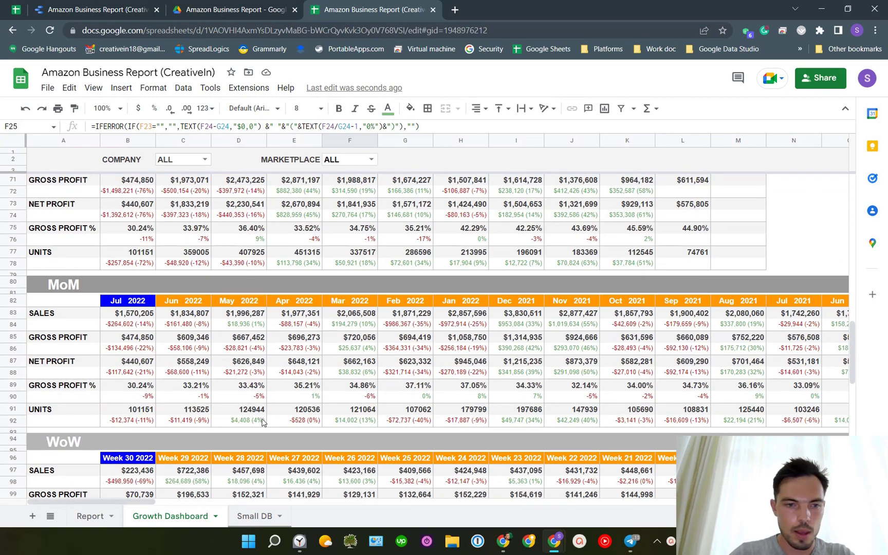
pyautogui.scroll(-1, 221, 441)
pyautogui.scroll(-3, 221, 442)
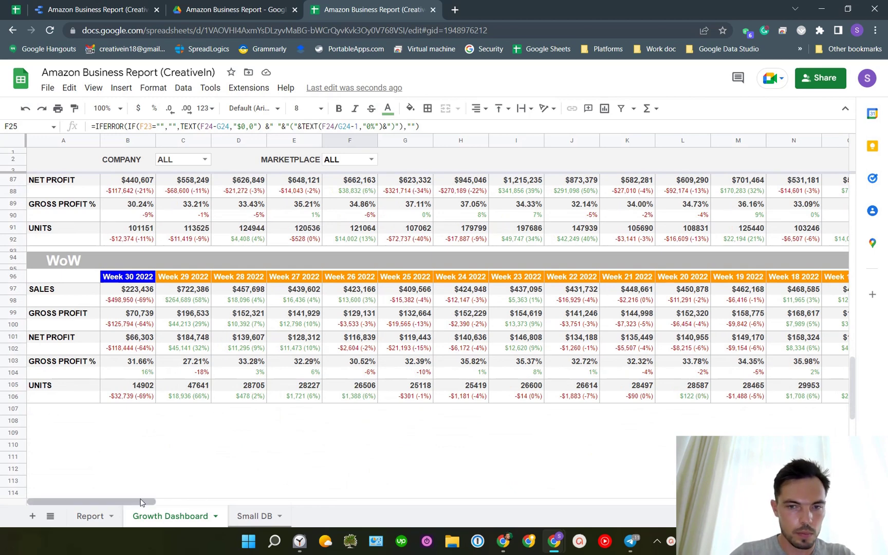
pyautogui.moveTo(154, 502); pyautogui.dragTo(128, 501)
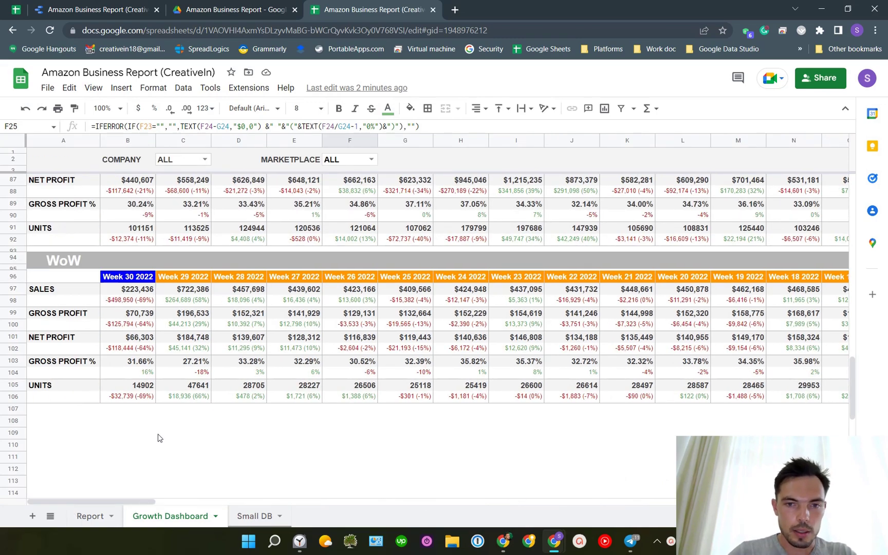
pyautogui.scroll(12, 157, 438)
pyautogui.scroll(-1, 504, 476)
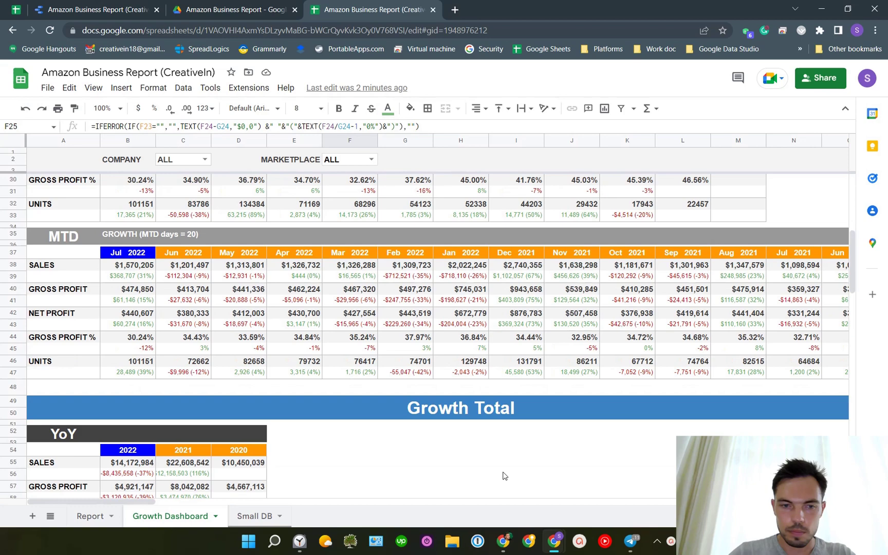
pyautogui.scroll(-7, 497, 469)
pyautogui.scroll(-4, 462, 463)
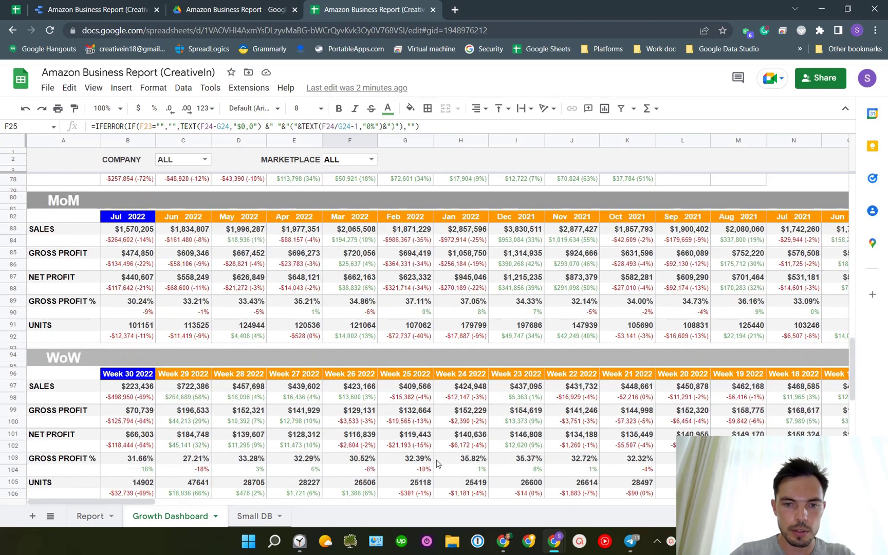
pyautogui.scroll(-3, 436, 463)
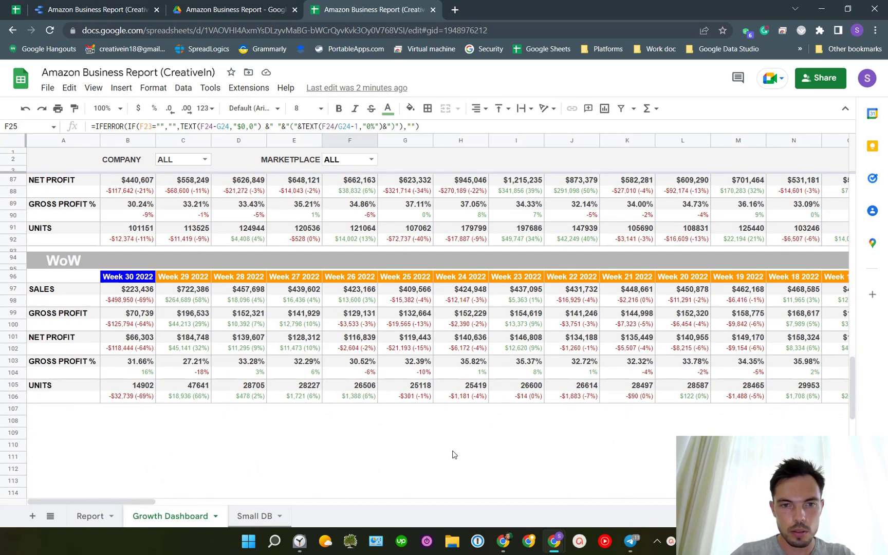
pyautogui.scroll(20, 452, 454)
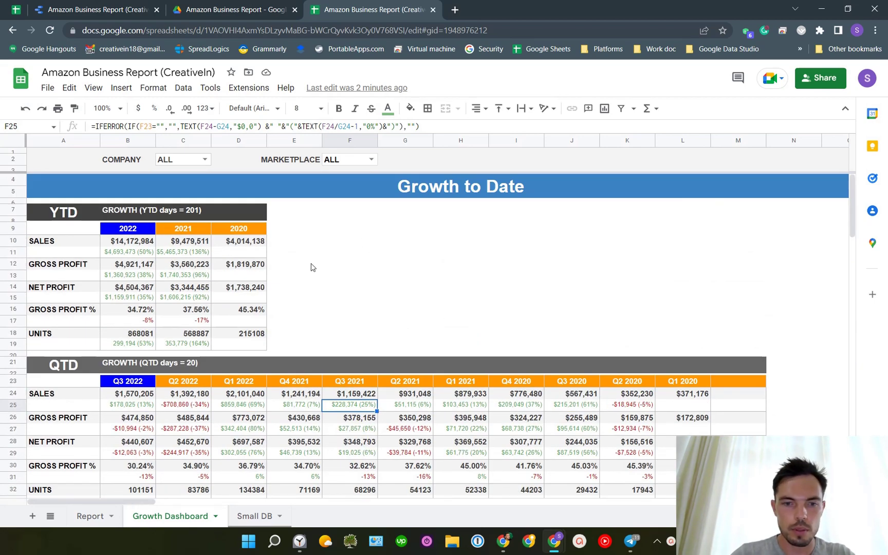
pyautogui.click(329, 265)
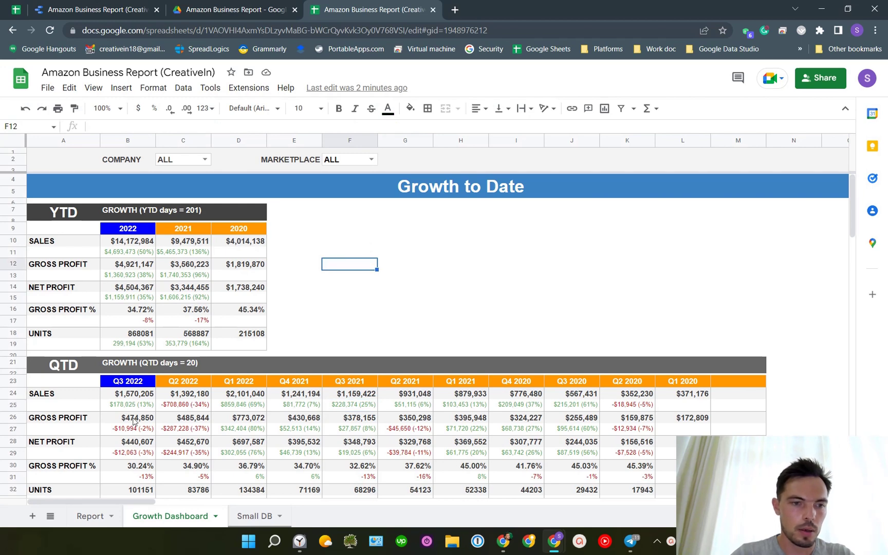
pyautogui.scroll(-2, 142, 393)
pyautogui.scroll(-3, 174, 422)
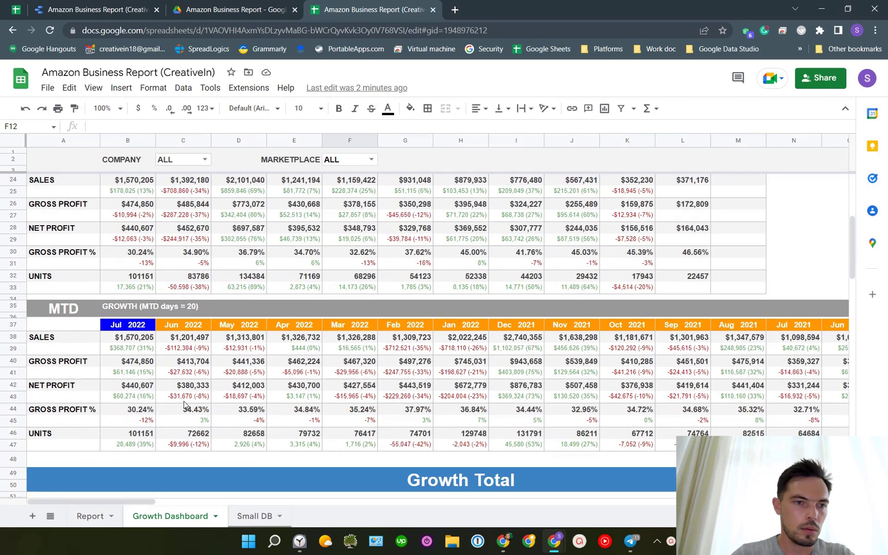
pyautogui.scroll(-5, 226, 401)
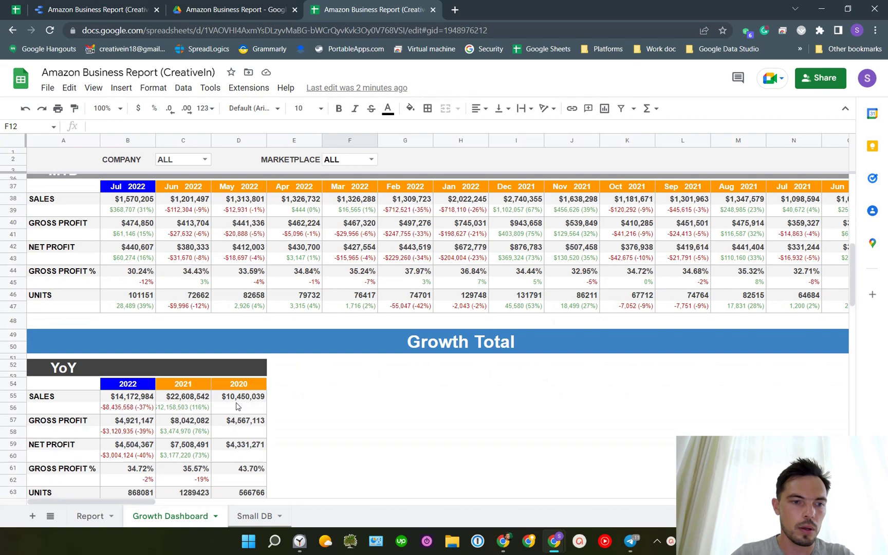
pyautogui.scroll(-2, 229, 401)
pyautogui.scroll(2, 58, 236)
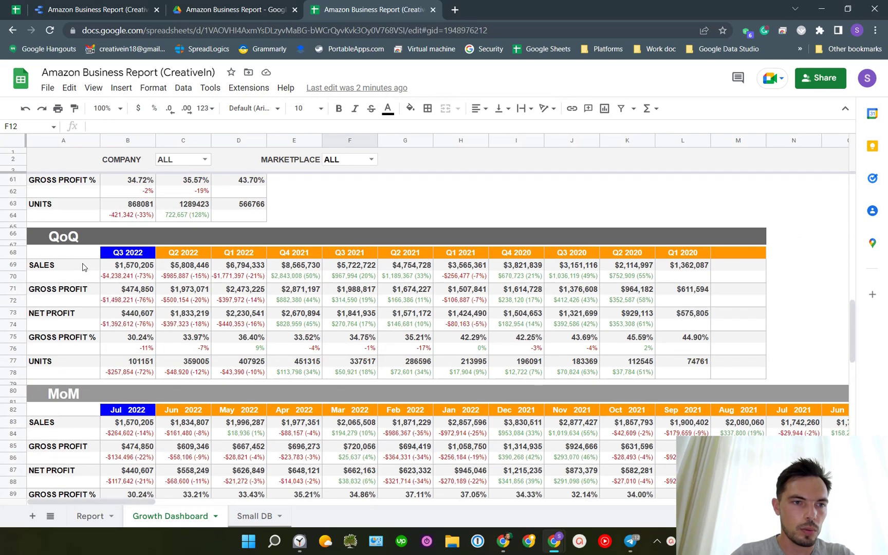
pyautogui.scroll(-4, 125, 330)
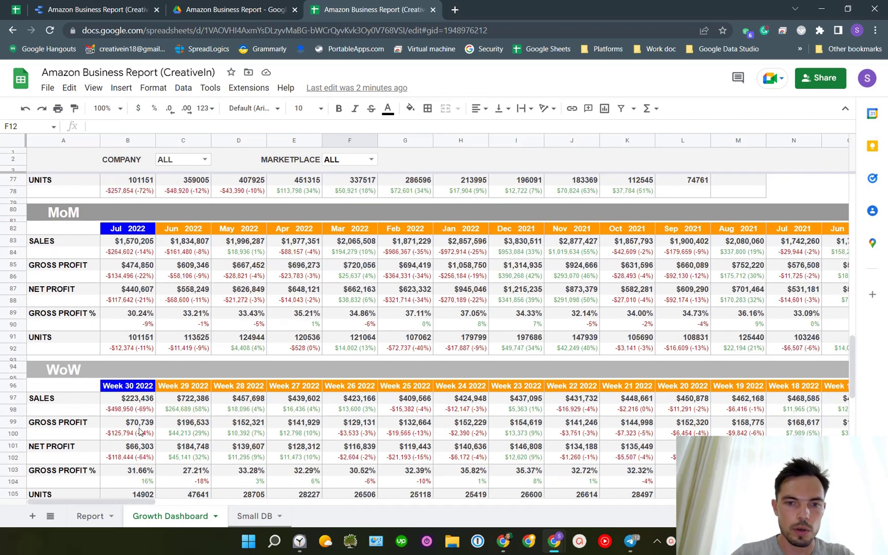
# Check the Company filter and date picker, keeping the Jun 22 – Jul 21, 2022 range unchanged.
pyautogui.hotkey('ctrl', 'Tab')
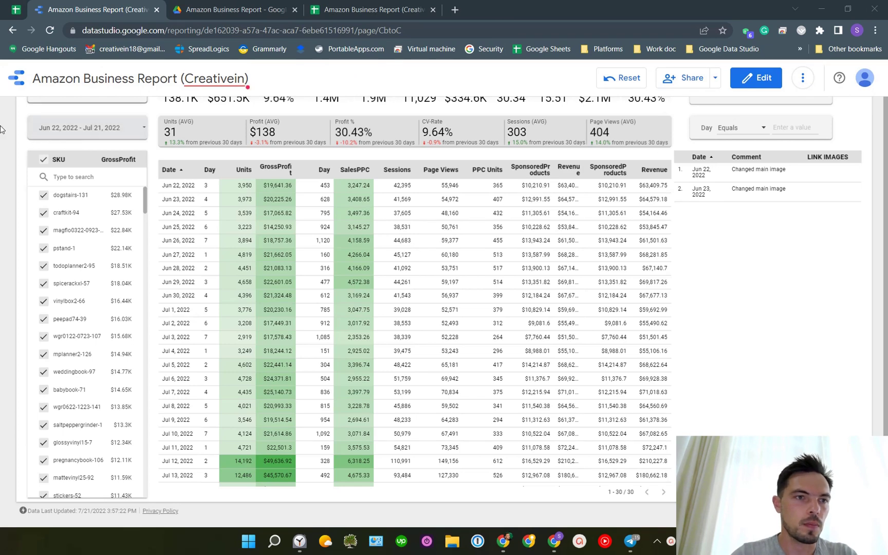
pyautogui.click(86, 103)
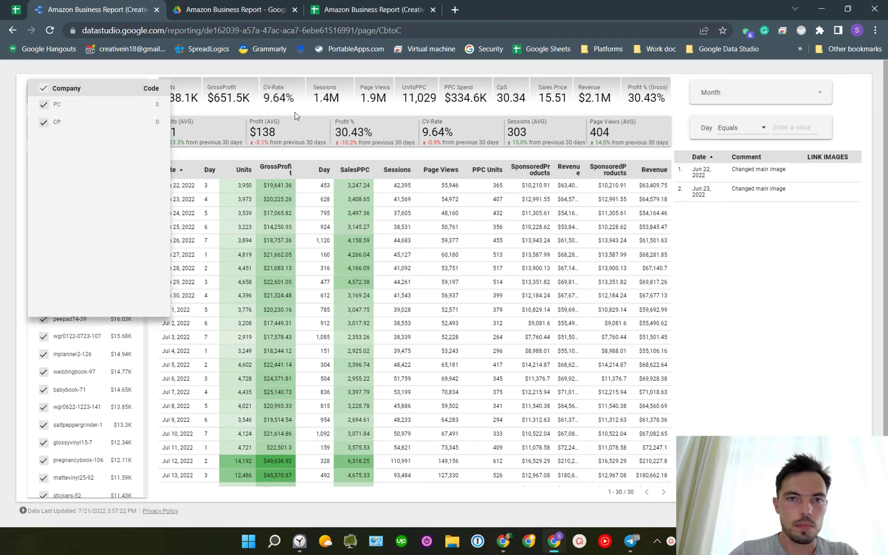
pyautogui.click(334, 73)
pyautogui.click(95, 132)
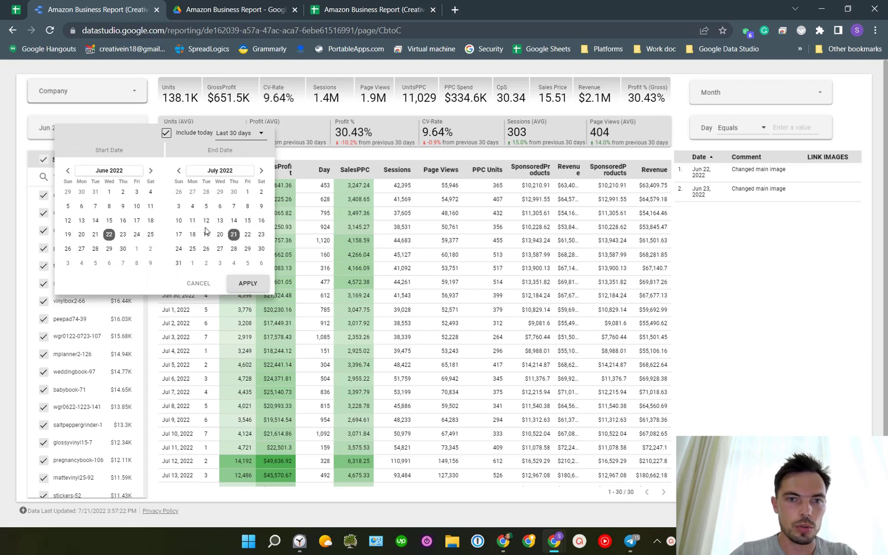
pyautogui.click(708, 284)
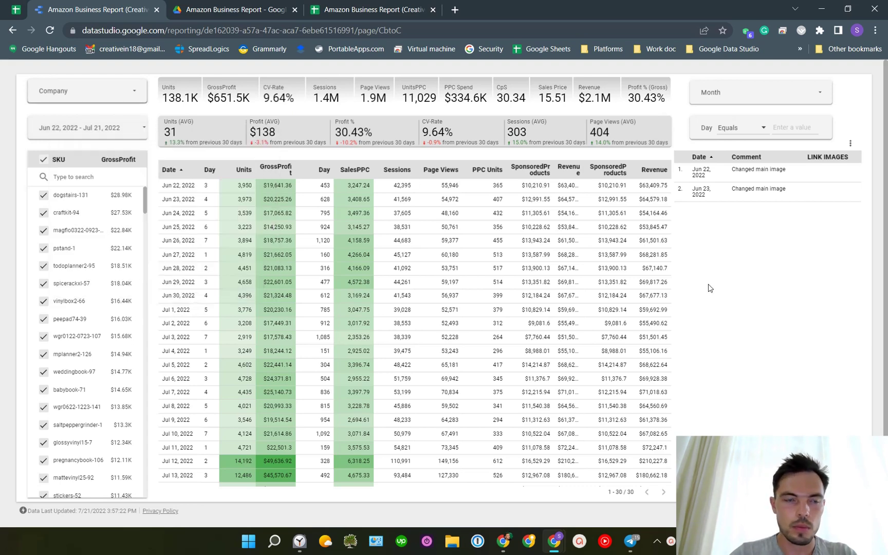
pyautogui.moveTo(189, 76)
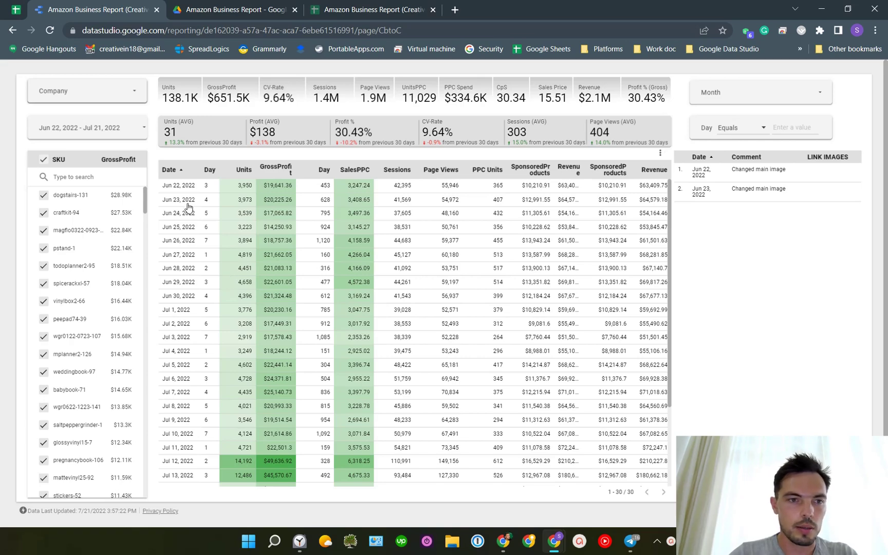
# Filter the SKU list to only dogstairs-131, craftkit-94 and magflo0322.
pyautogui.scroll(-3, 317, 370)
pyautogui.scroll(5, 317, 370)
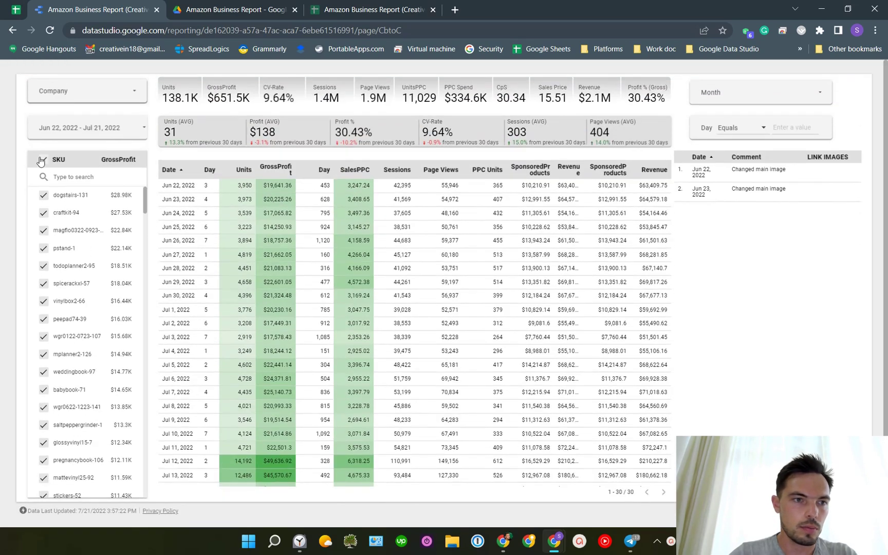
pyautogui.click(41, 161)
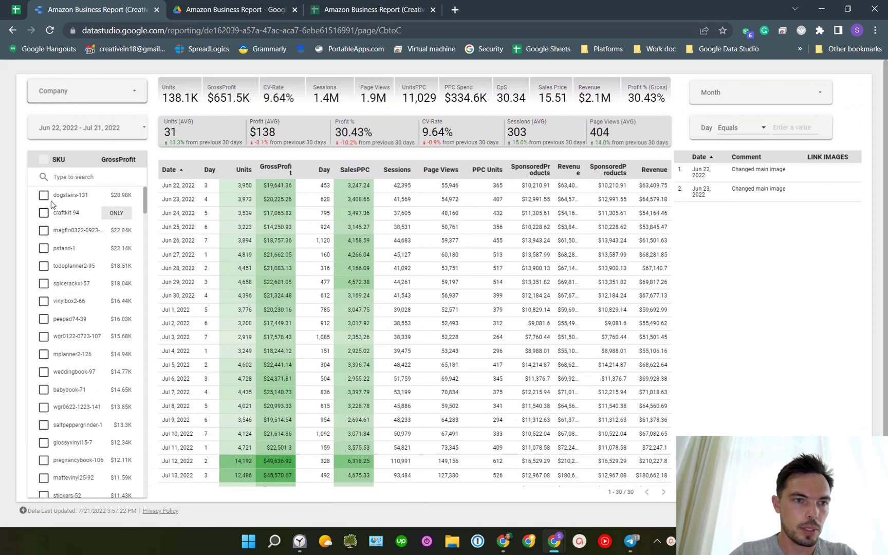
pyautogui.click(43, 196)
pyautogui.click(43, 213)
pyautogui.click(44, 230)
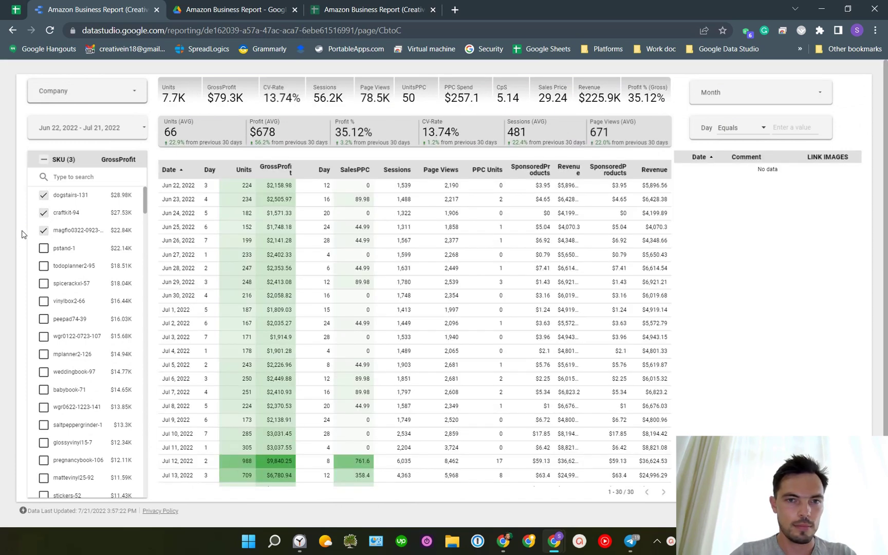
pyautogui.moveTo(535, 81)
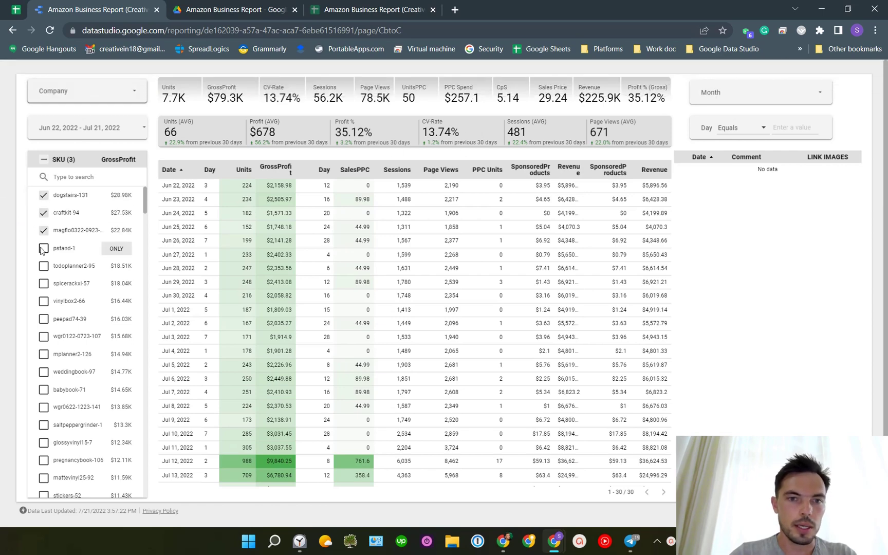
pyautogui.scroll(-2, 396, 337)
pyautogui.scroll(2, 396, 337)
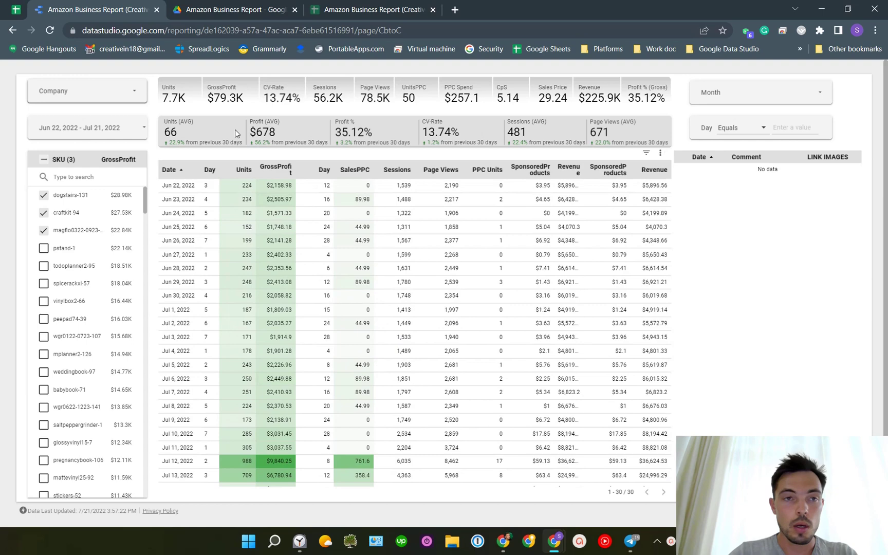
# Return to the Amazon Business Report (CreativeIn) spreadsheet and reload its suspended page.
pyautogui.click(357, 12)
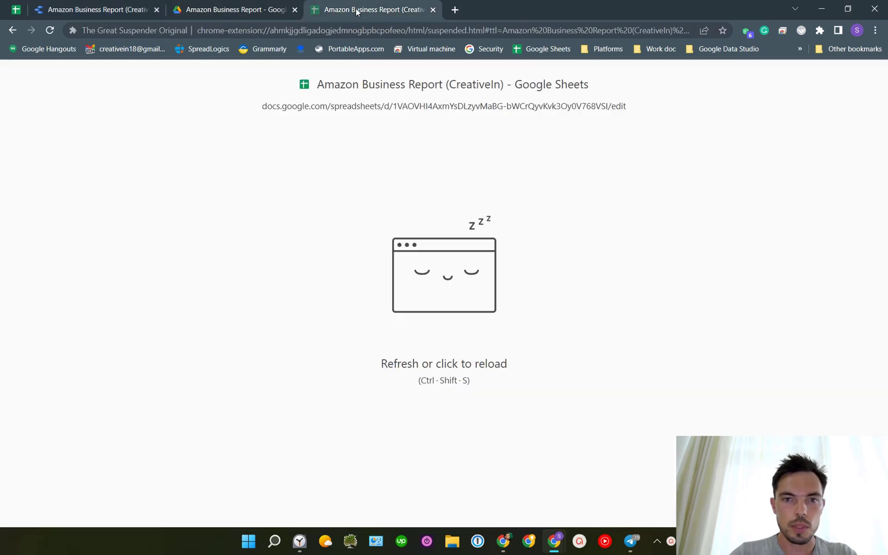
pyautogui.click(347, 244)
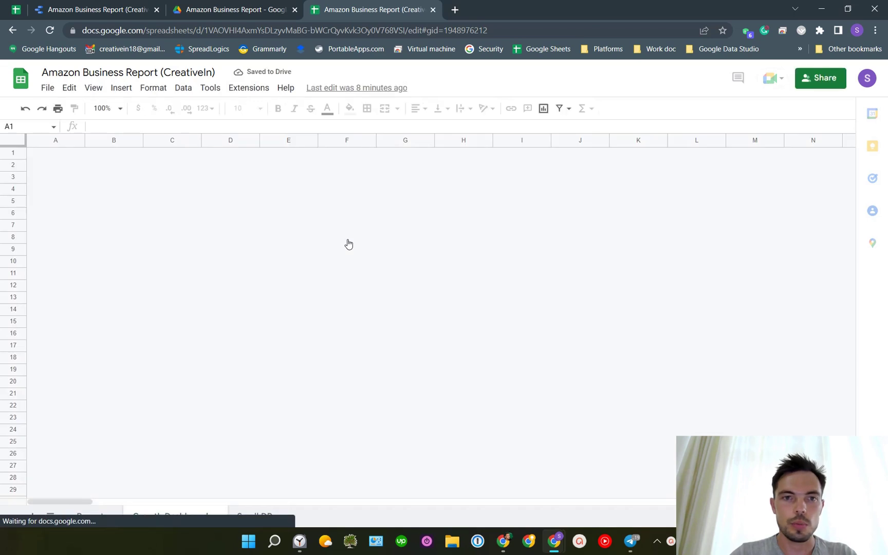